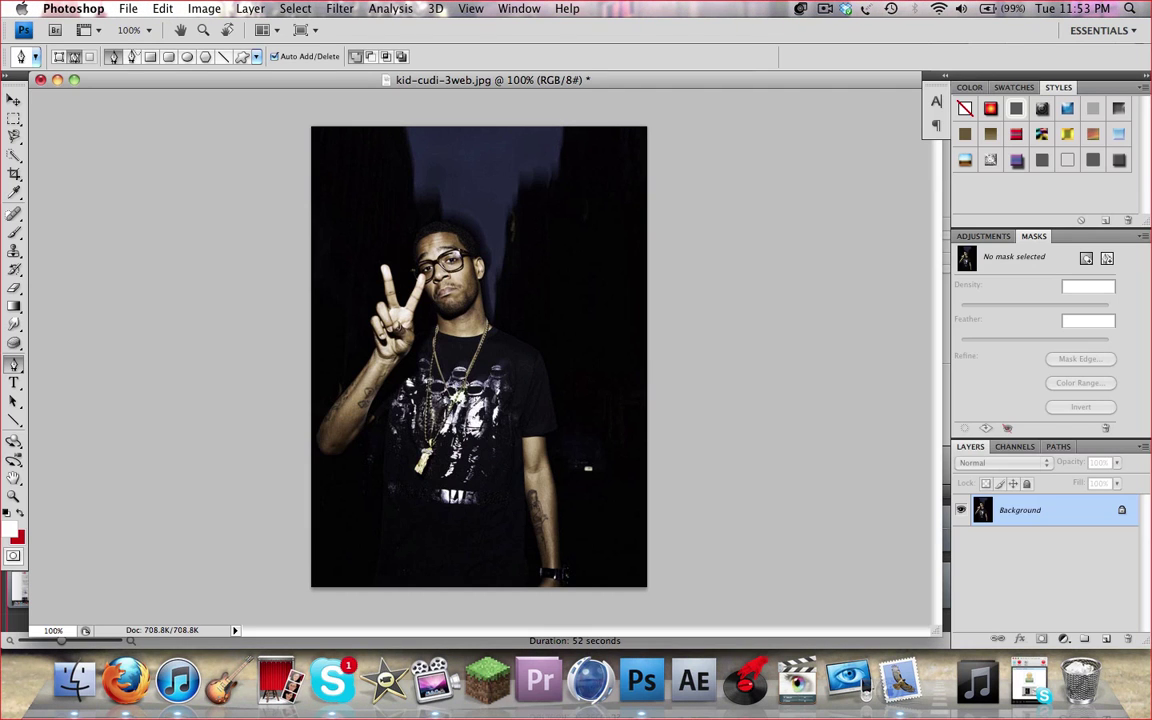
Add a new empty layer and start the spiral path with curved anchors at the face and chest.
{"action": "left_click", "coordinate": [1105, 638]}
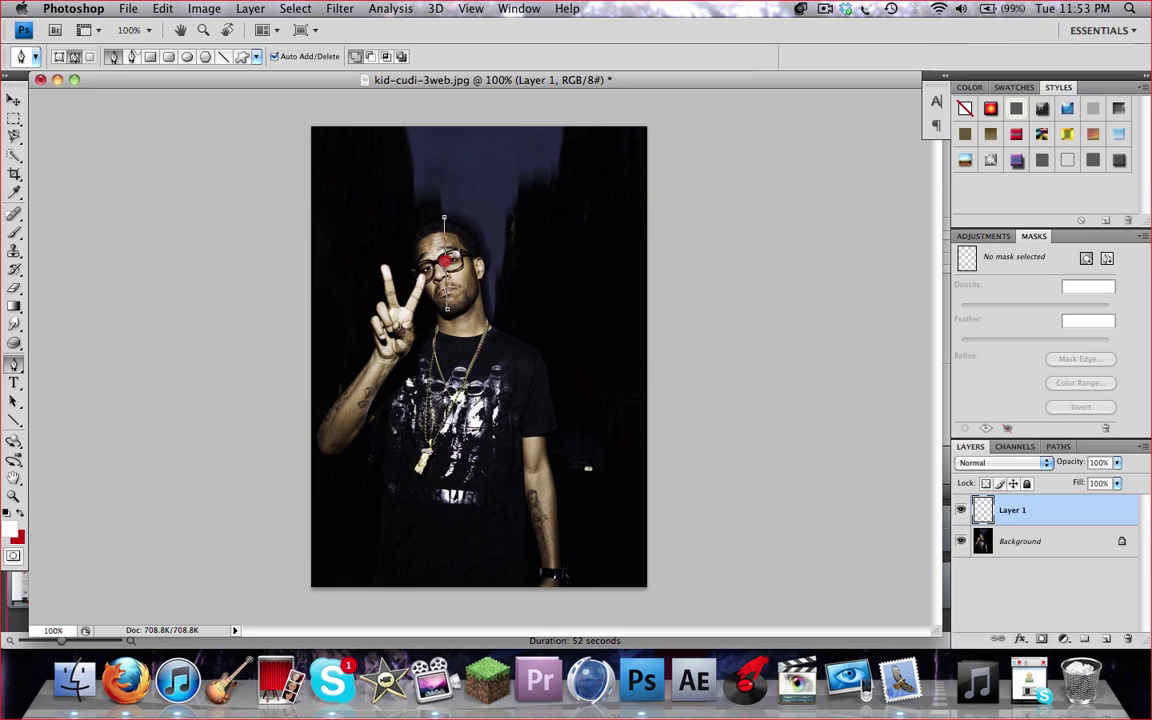
{"action": "left_click_drag", "start_coordinate": [447, 260], "coordinate": [585, 275]}
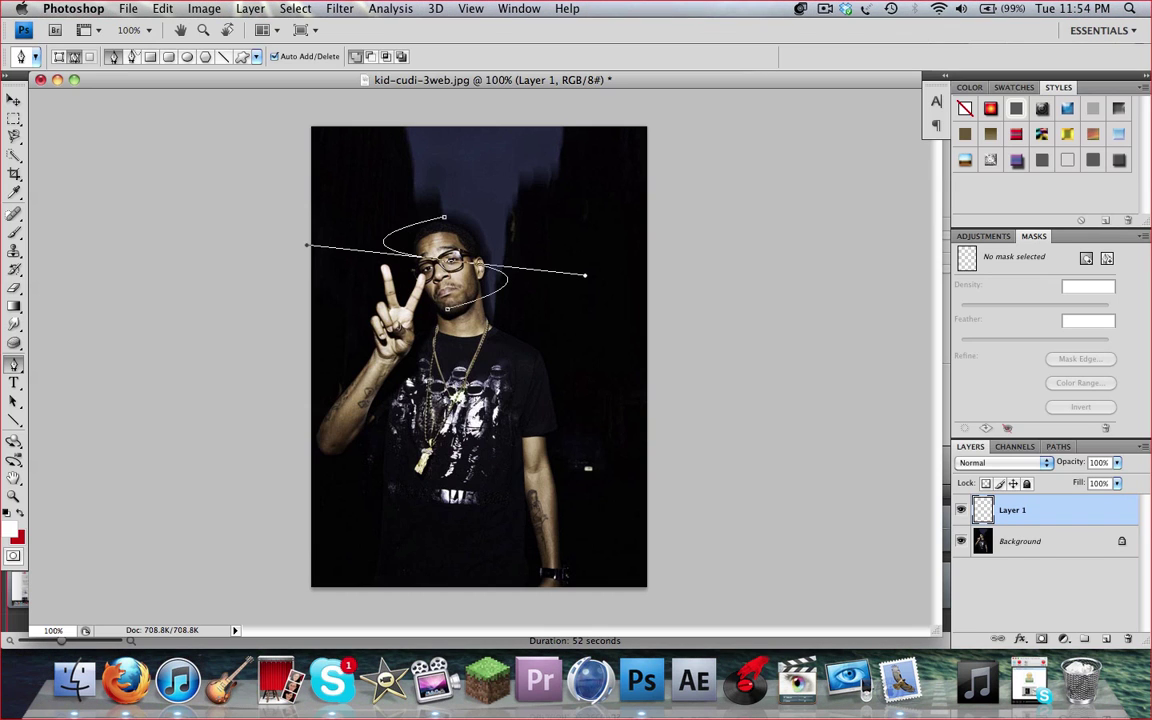
{"action": "left_click", "coordinate": [447, 386]}
{"action": "left_click_drag", "start_coordinate": [445, 347], "coordinate": [715, 329]}
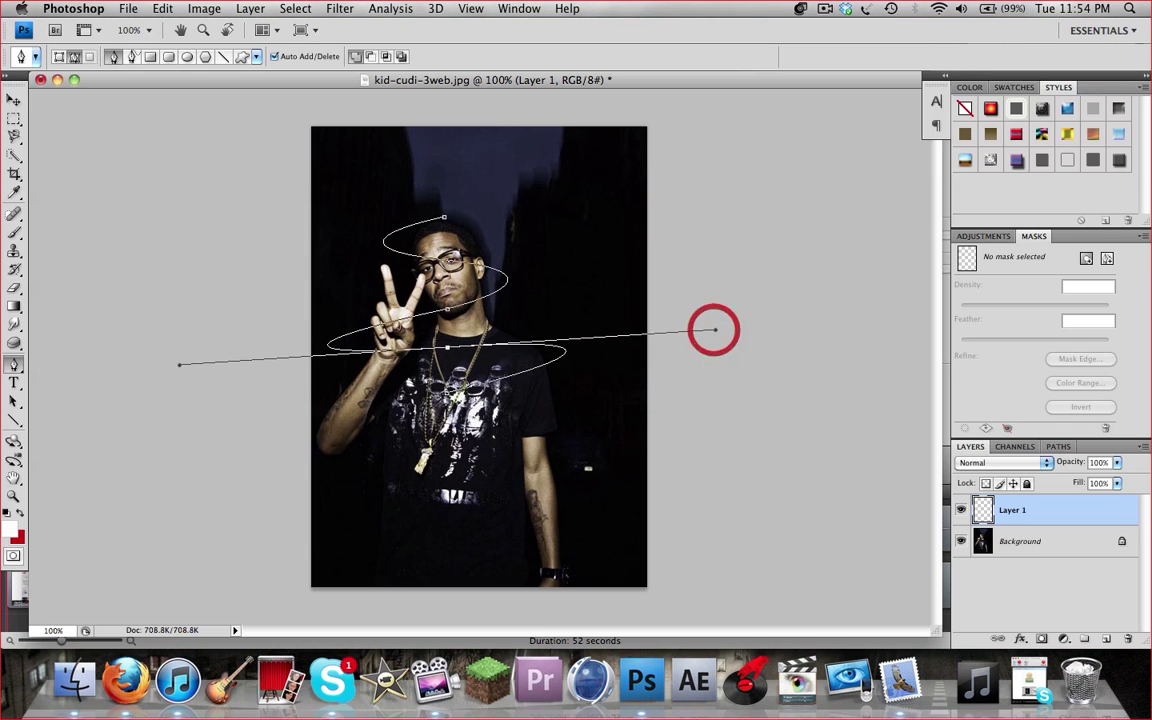
Continue the spiral path with loops around the torso, waist and down to the feet.
{"action": "left_click", "coordinate": [446, 477]}
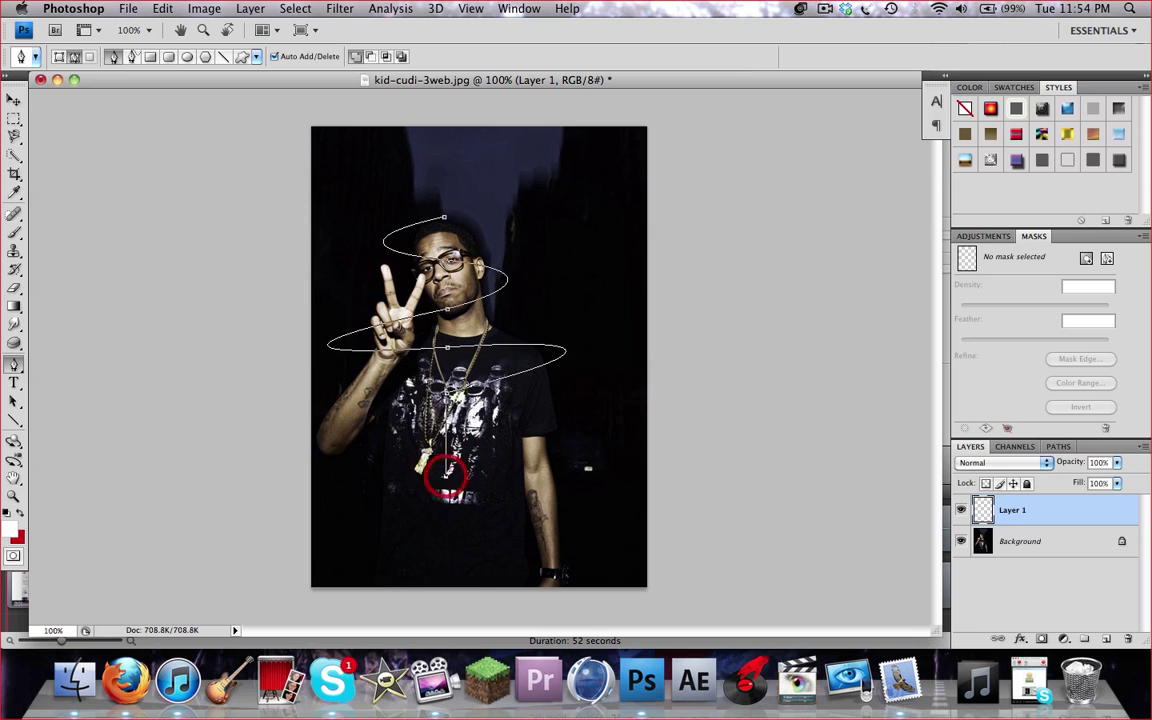
{"action": "left_click_drag", "start_coordinate": [446, 435], "coordinate": [709, 435]}
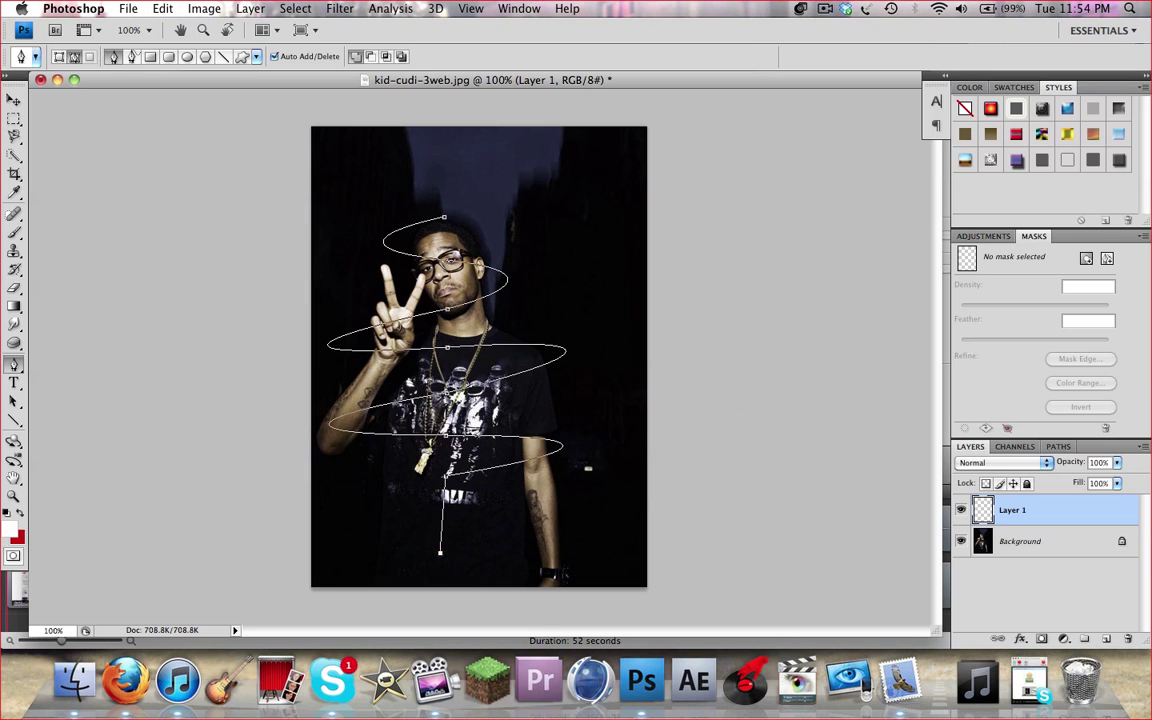
{"action": "left_click", "coordinate": [440, 552]}
{"action": "left_click_drag", "start_coordinate": [443, 516], "coordinate": [697, 518]}
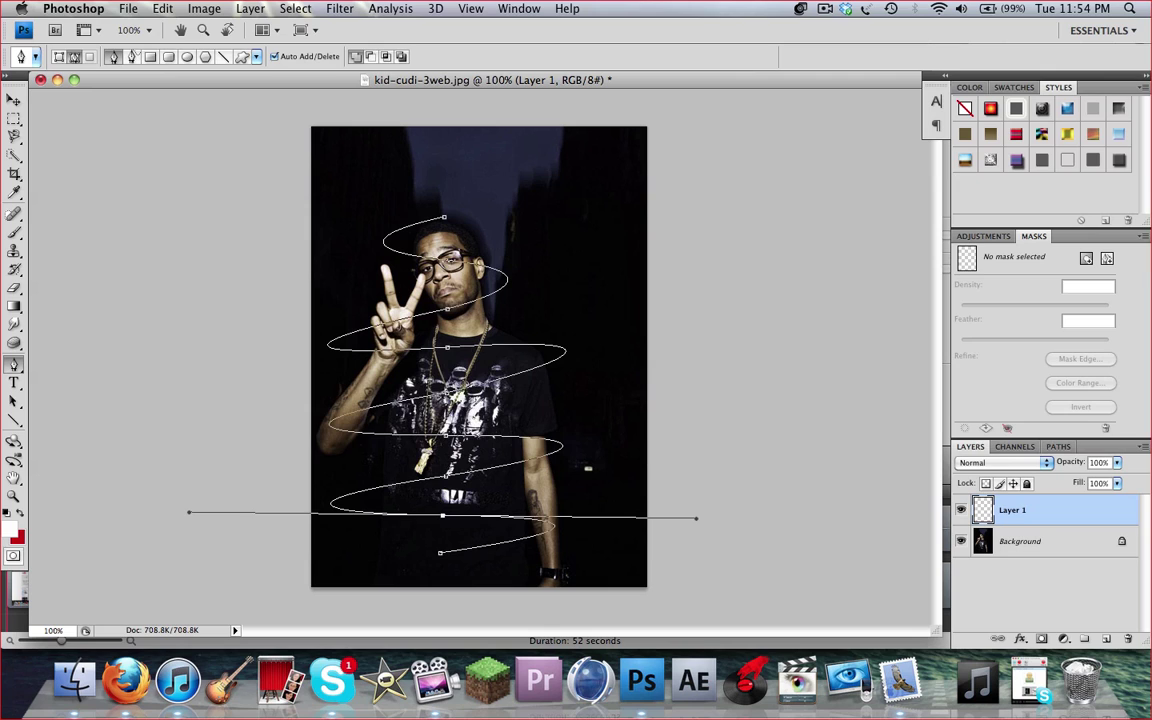
{"action": "left_click_drag", "start_coordinate": [440, 568], "coordinate": [648, 550]}
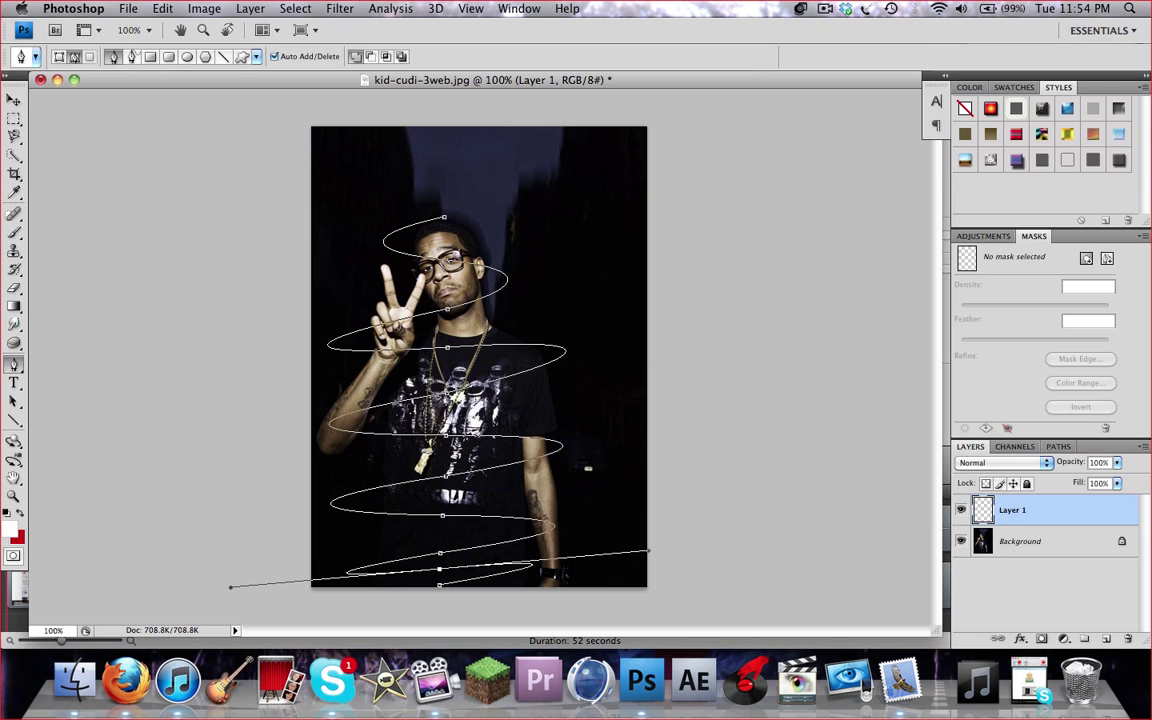
{"action": "key", "text": "b"}
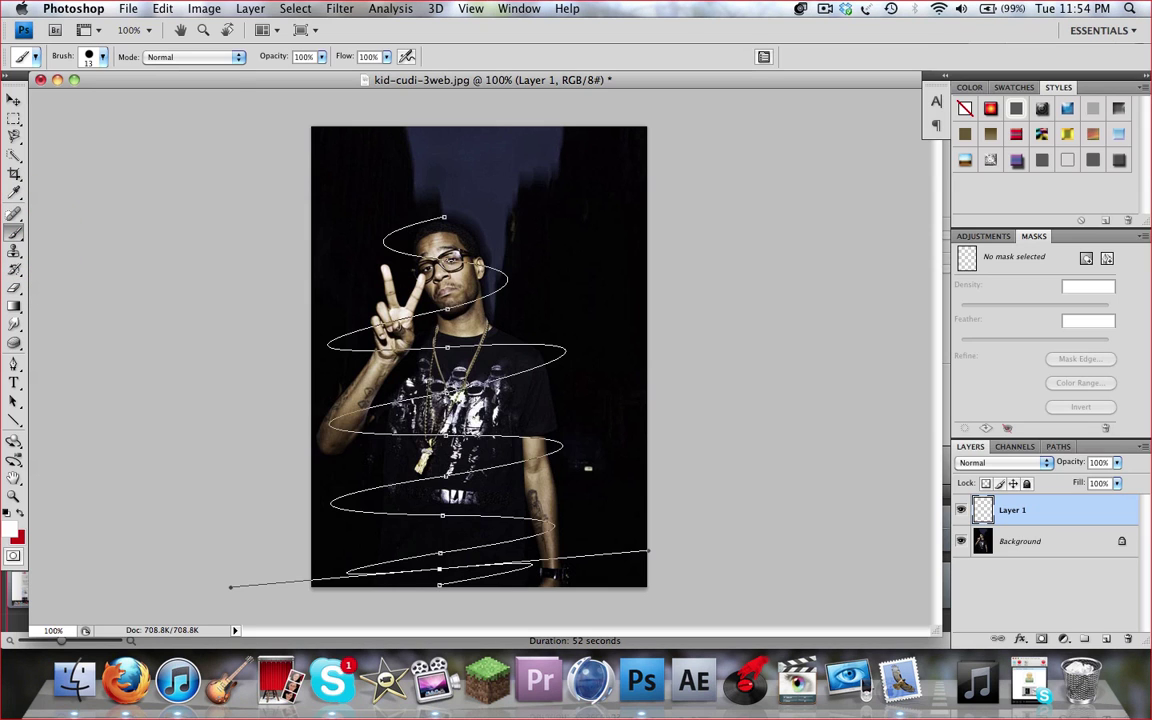
{"action": "left_click", "coordinate": [101, 57]}
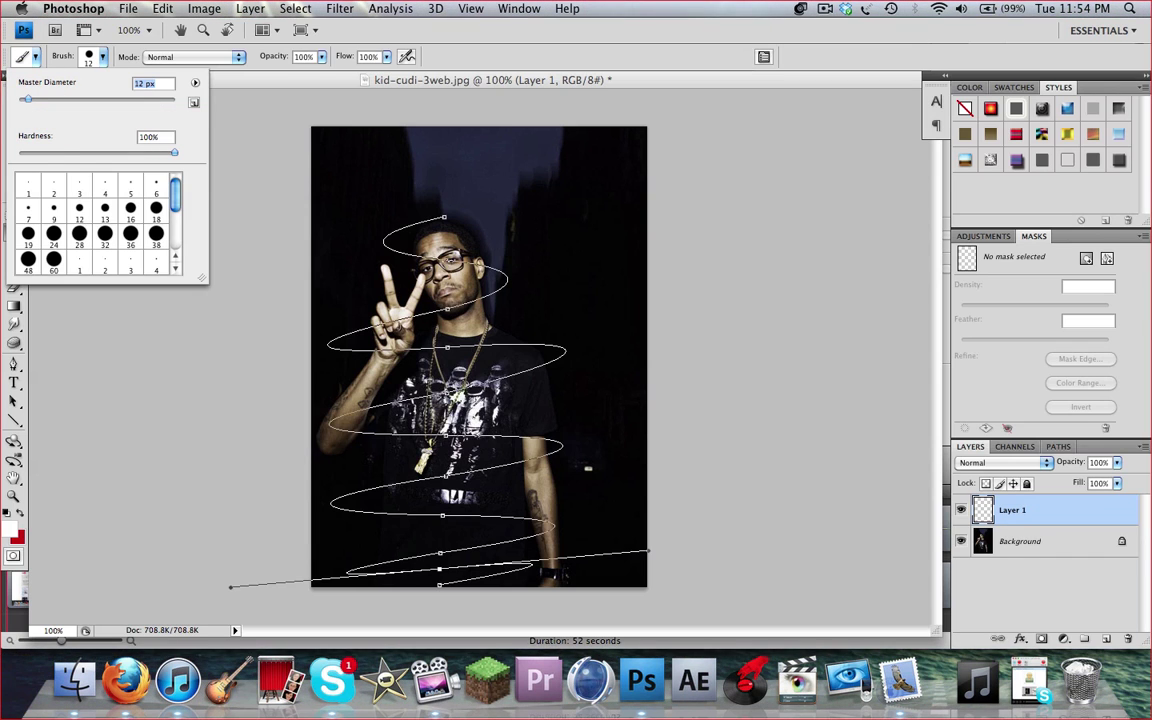
{"action": "left_click", "coordinate": [493, 68]}
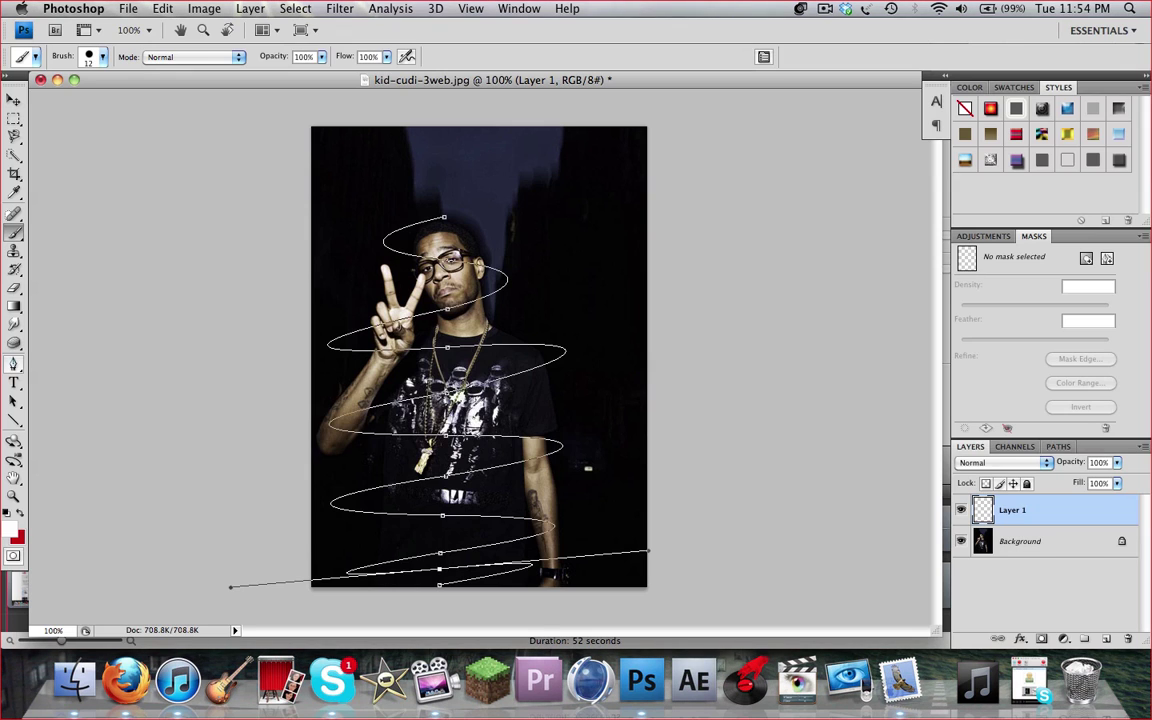
{"action": "left_click", "coordinate": [14, 364]}
{"action": "right_click", "coordinate": [452, 258]}
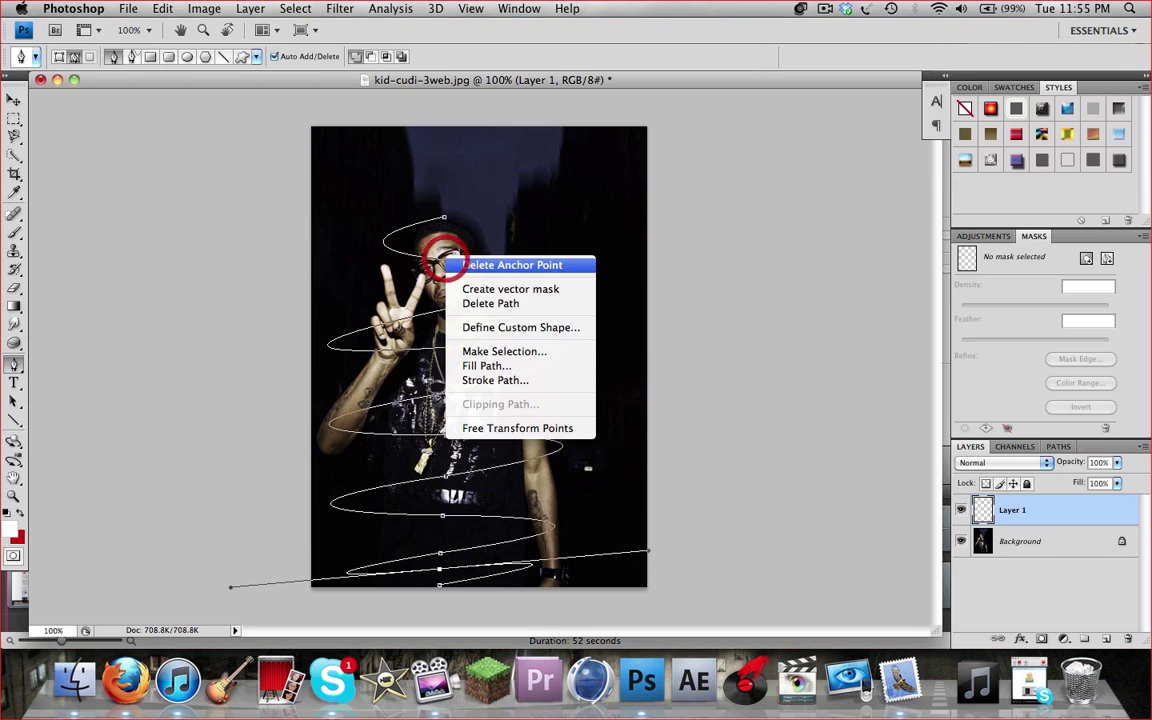
{"action": "left_click", "coordinate": [511, 379]}
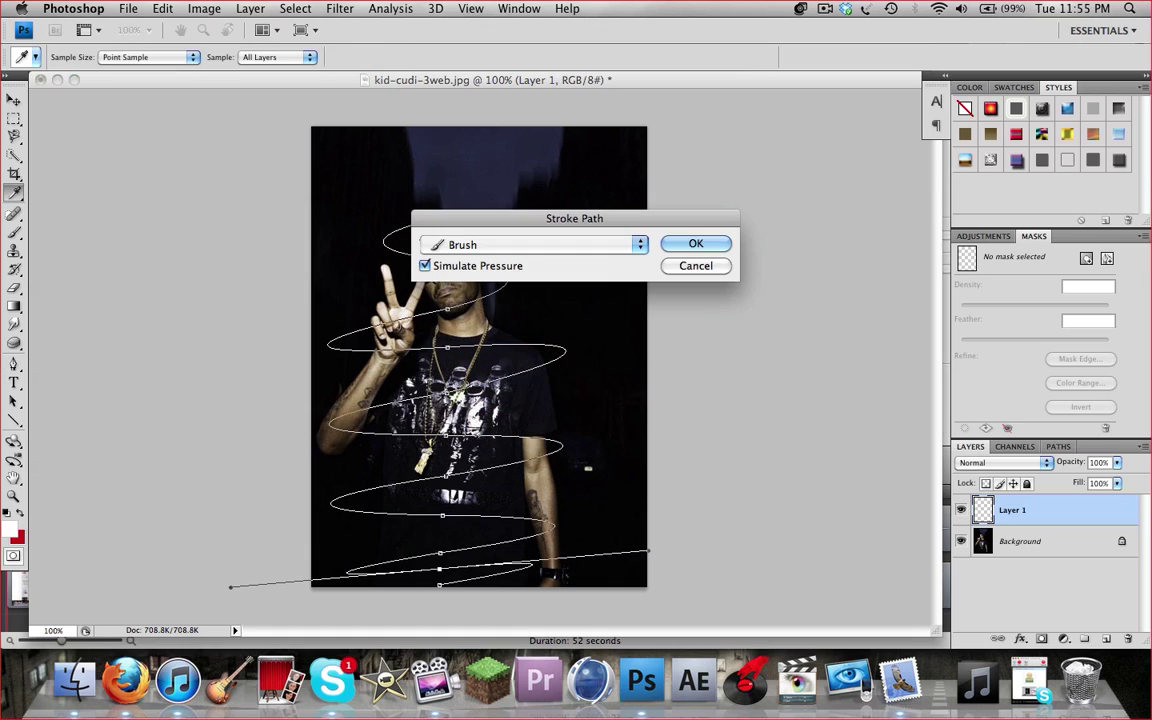
{"action": "left_click", "coordinate": [475, 244]}
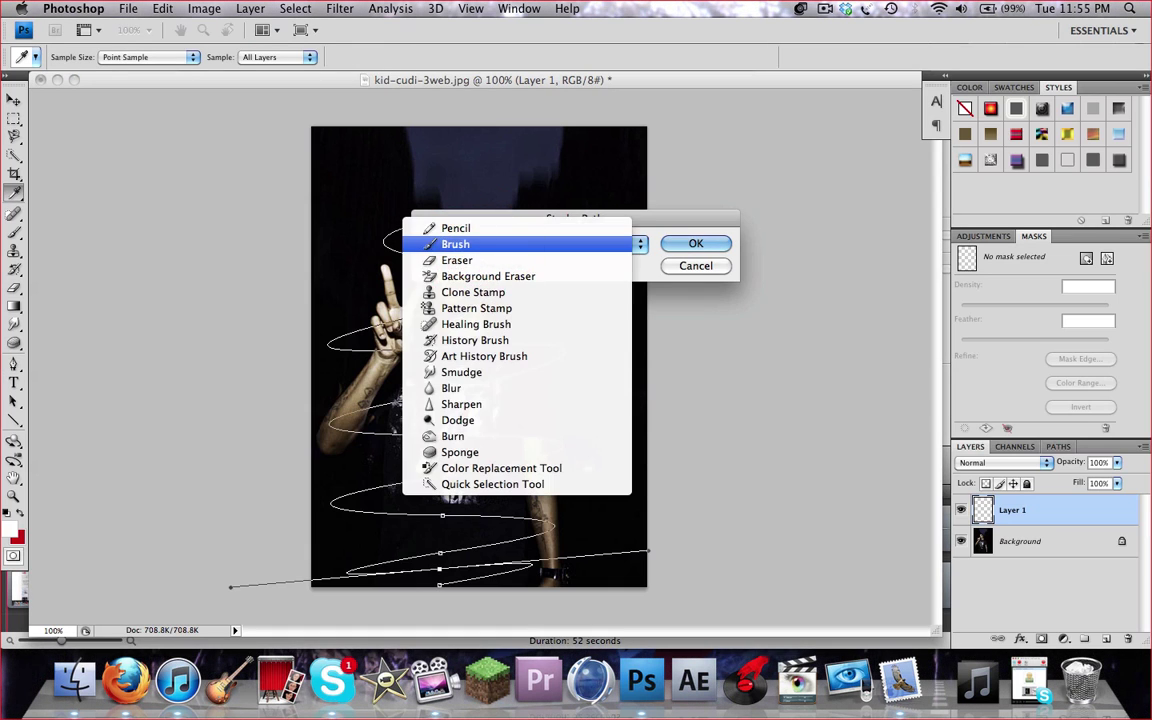
{"action": "left_click", "coordinate": [475, 244]}
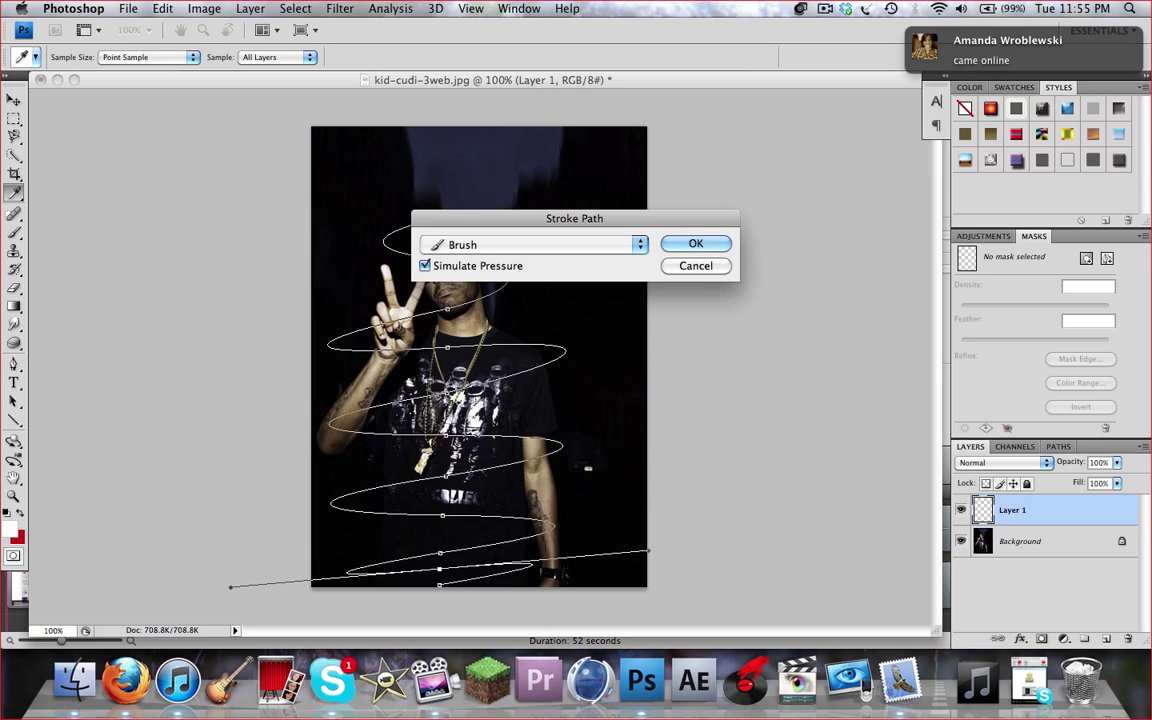
{"action": "left_click", "coordinate": [688, 243]}
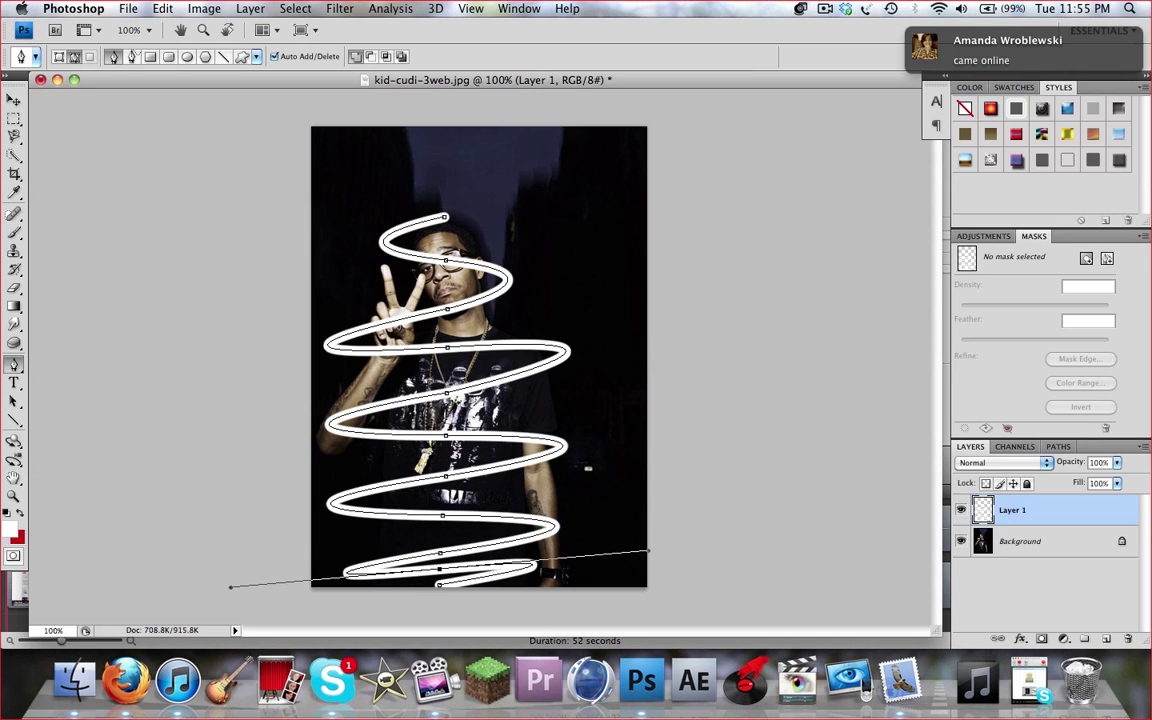
{"action": "left_click", "coordinate": [162, 8]}
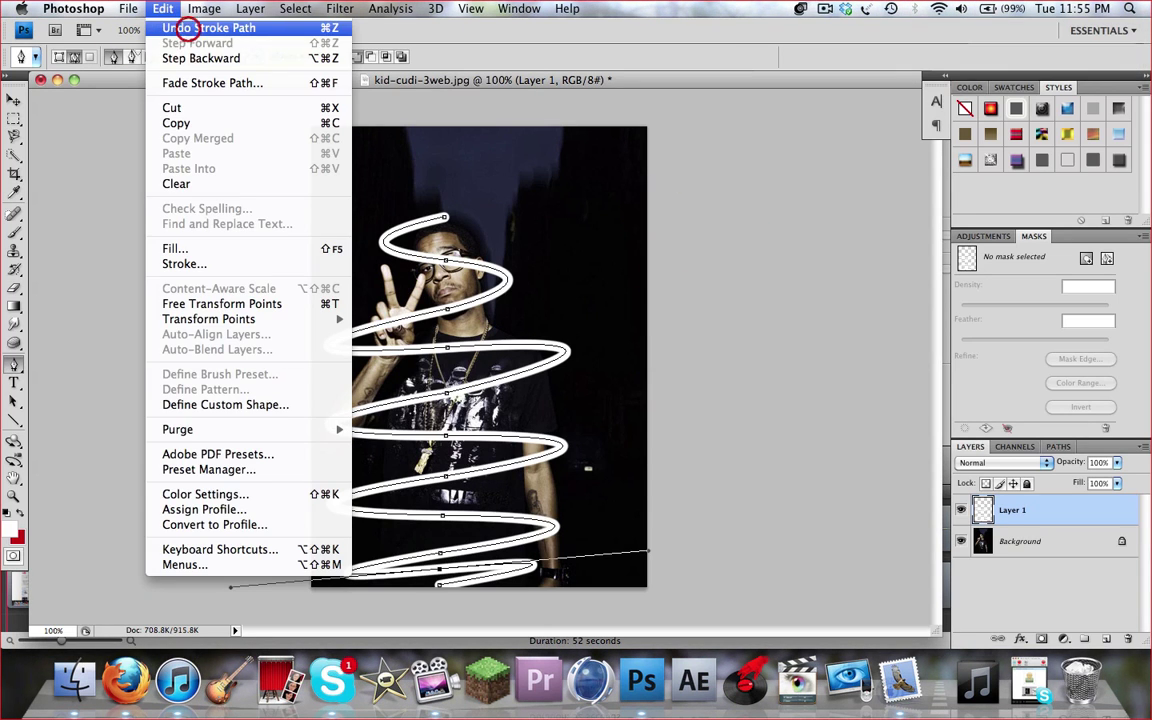
{"action": "left_click", "coordinate": [185, 23]}
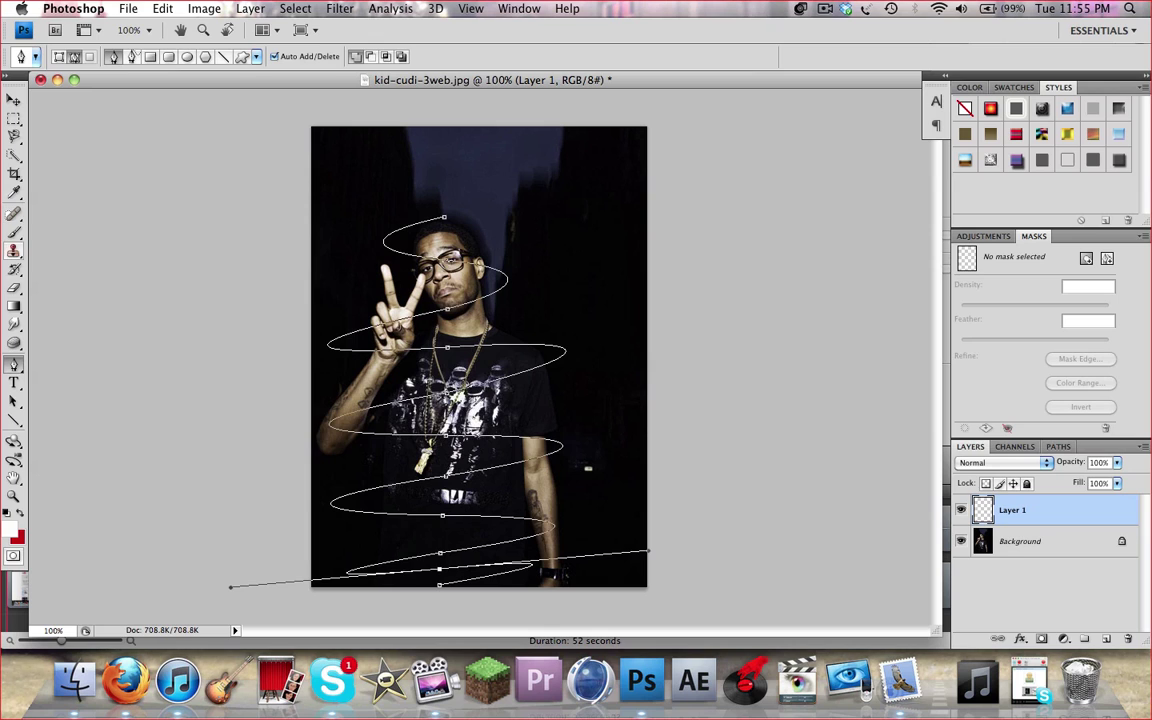
Set the brush Master Diameter to 9 px.
{"action": "left_click", "coordinate": [14, 230]}
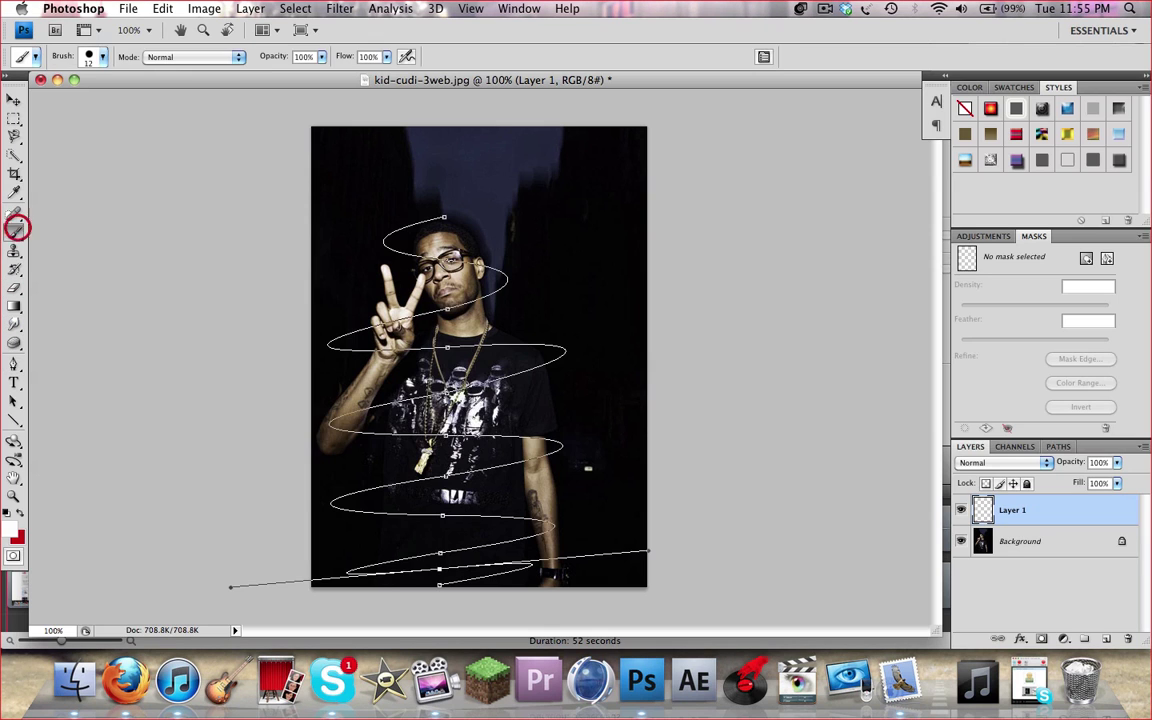
{"action": "left_click", "coordinate": [102, 58]}
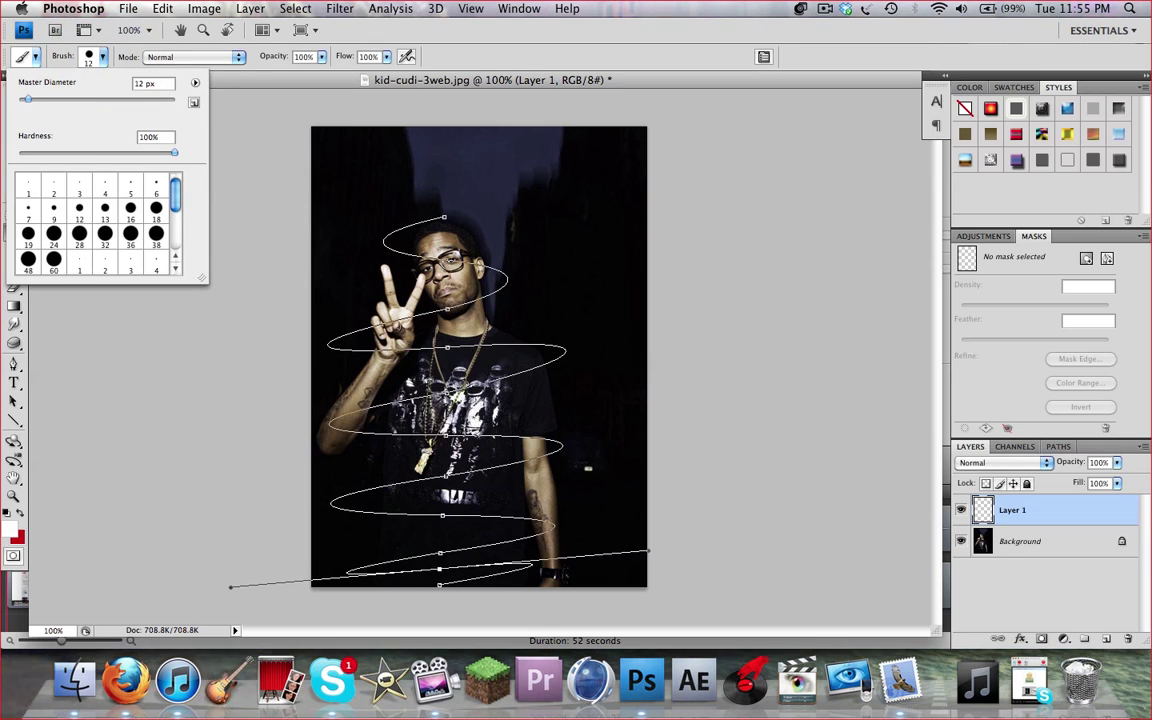
{"action": "left_click", "coordinate": [136, 83]}
{"action": "type", "text": "9"}
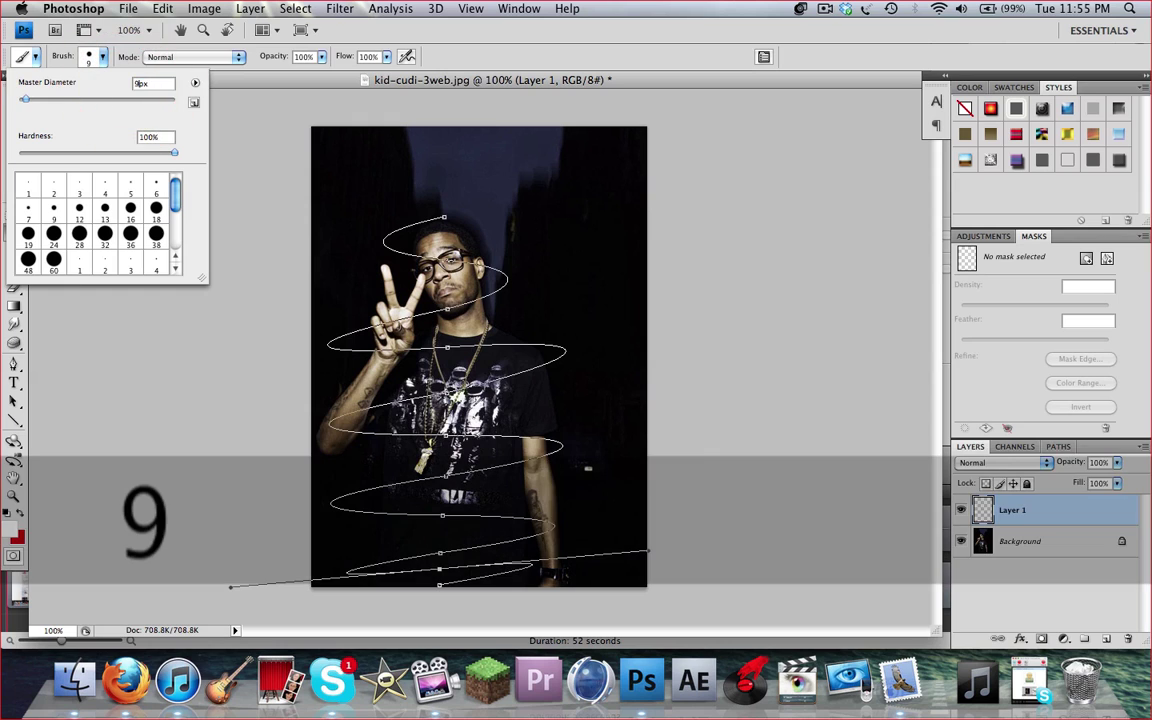
{"action": "key", "text": "Return"}
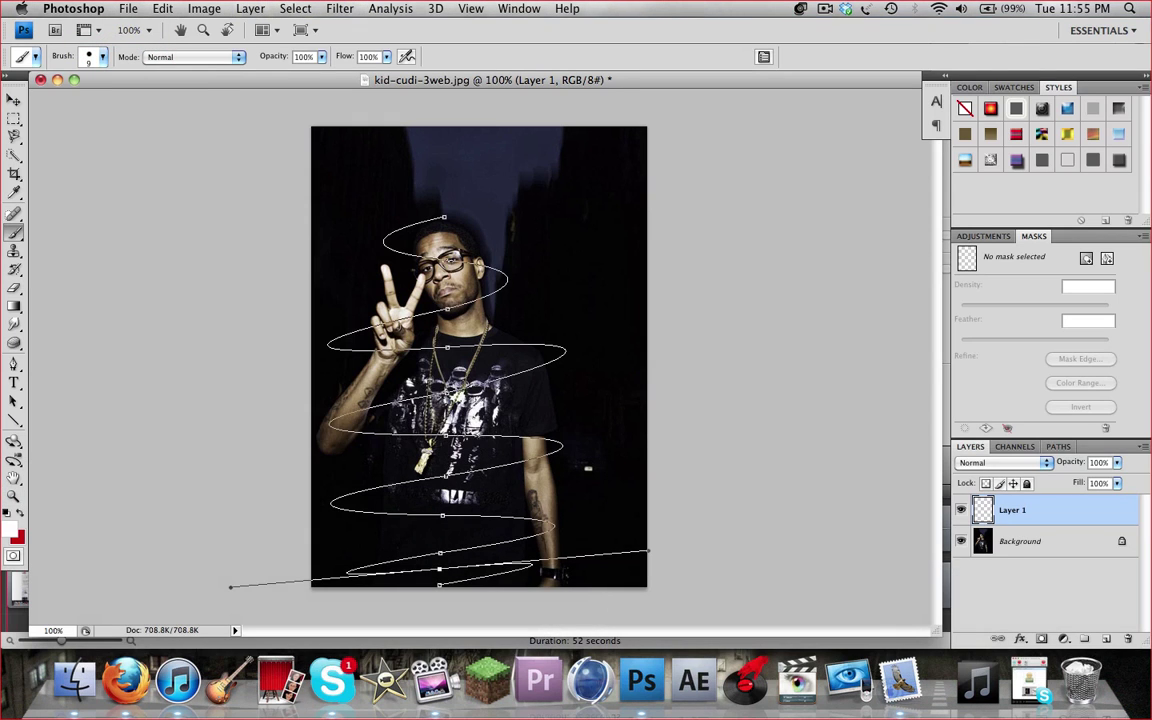
Stroke the spiral path in white with the brush using Stroke Path.
{"action": "left_click", "coordinate": [14, 364]}
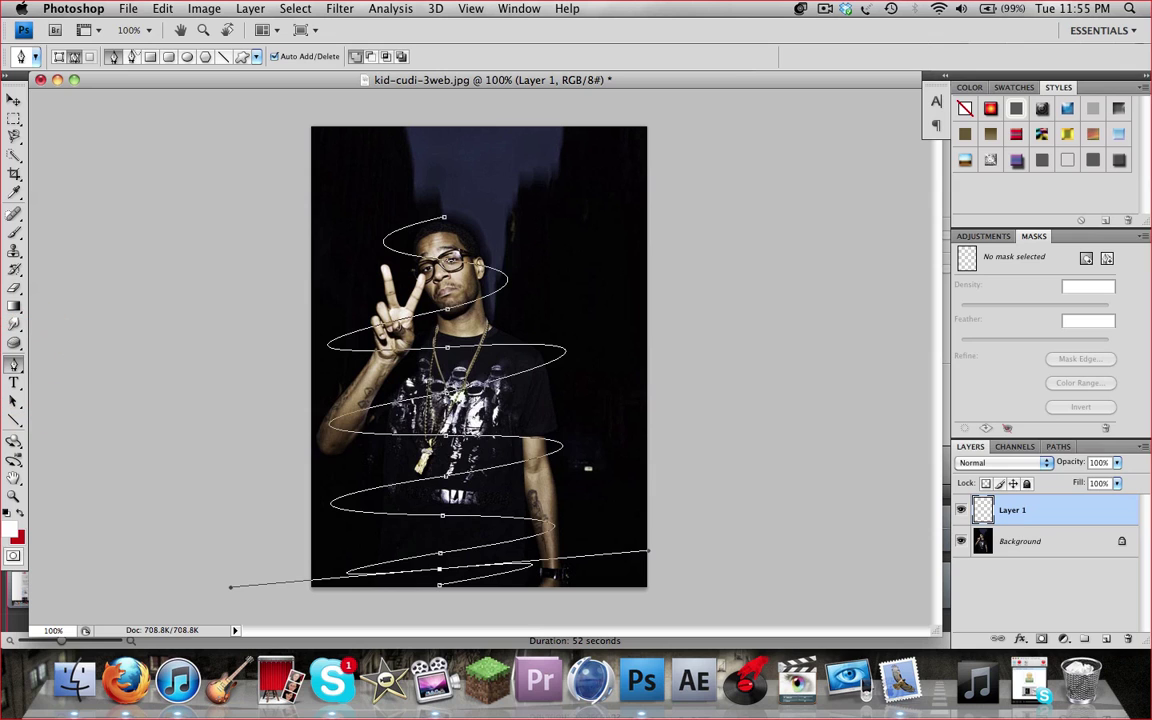
{"action": "right_click", "coordinate": [448, 310]}
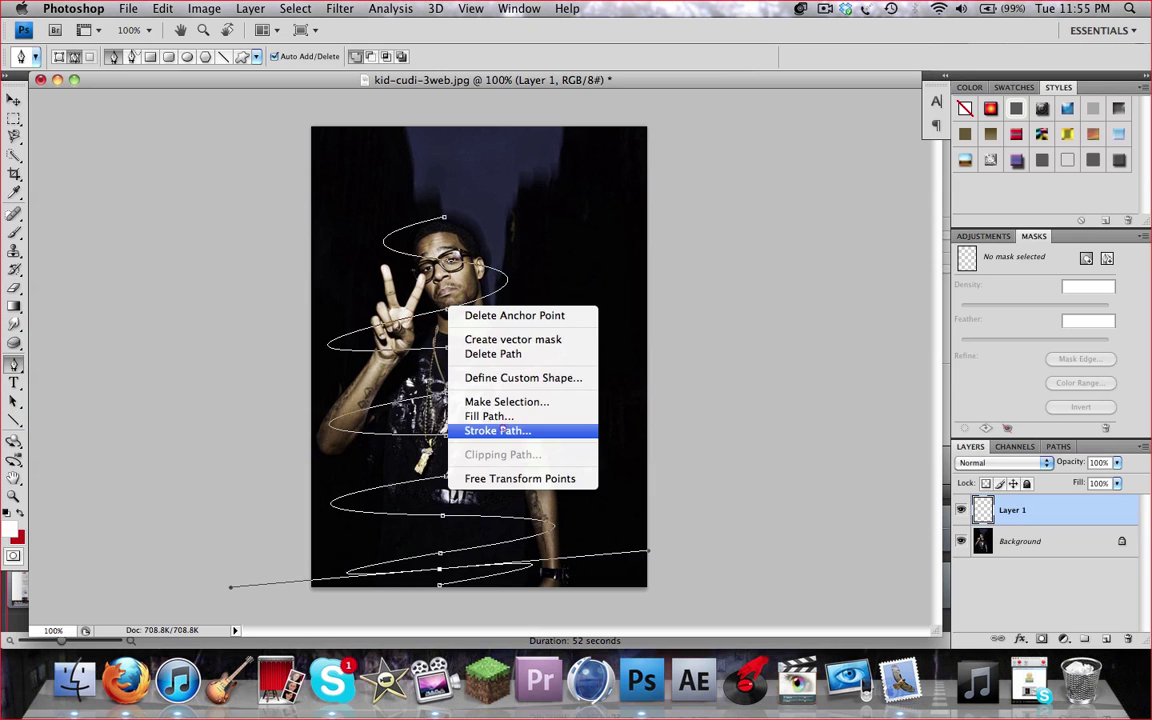
{"action": "left_click", "coordinate": [495, 432]}
{"action": "left_click", "coordinate": [688, 244]}
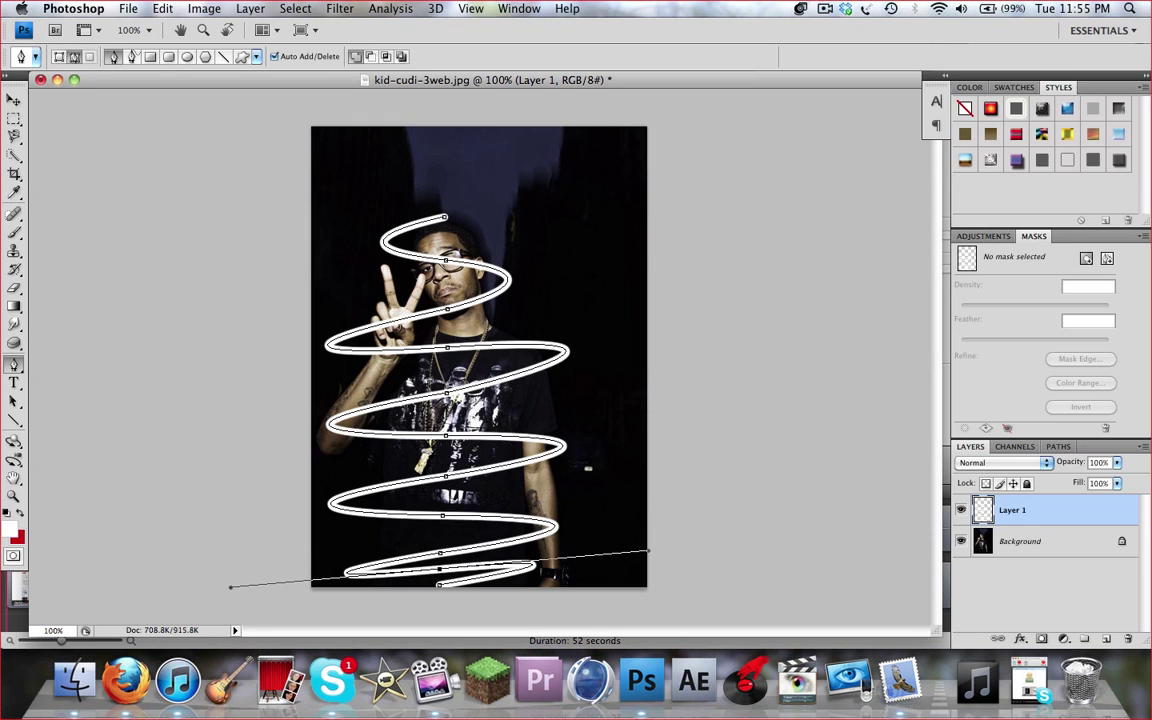
Delete the spiral path, then restore it with Edit > Undo.
{"action": "right_click", "coordinate": [446, 309]}
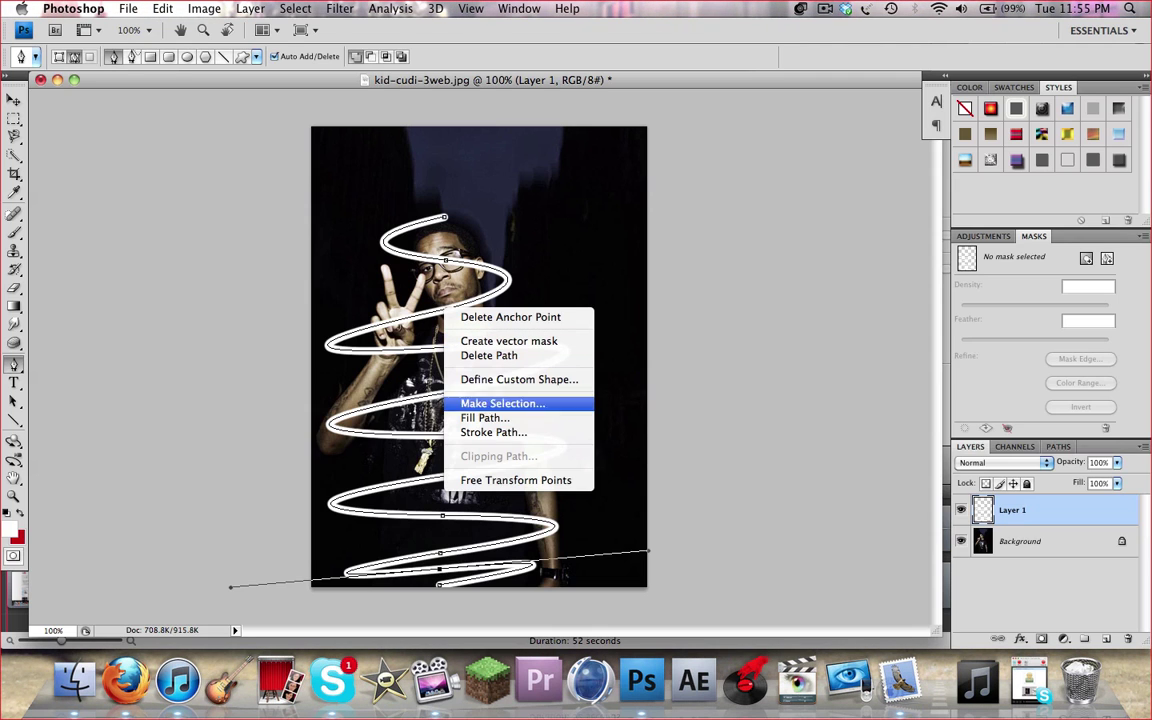
{"action": "left_click", "coordinate": [527, 356]}
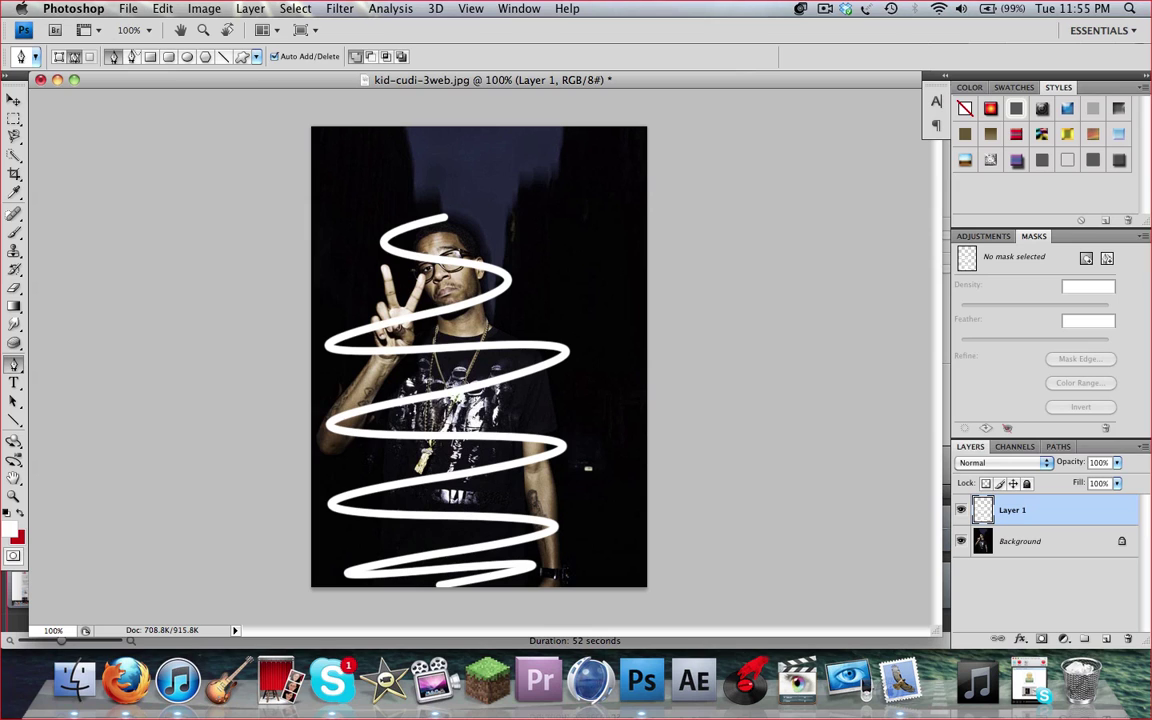
{"action": "left_click", "coordinate": [162, 8]}
{"action": "left_click", "coordinate": [170, 27]}
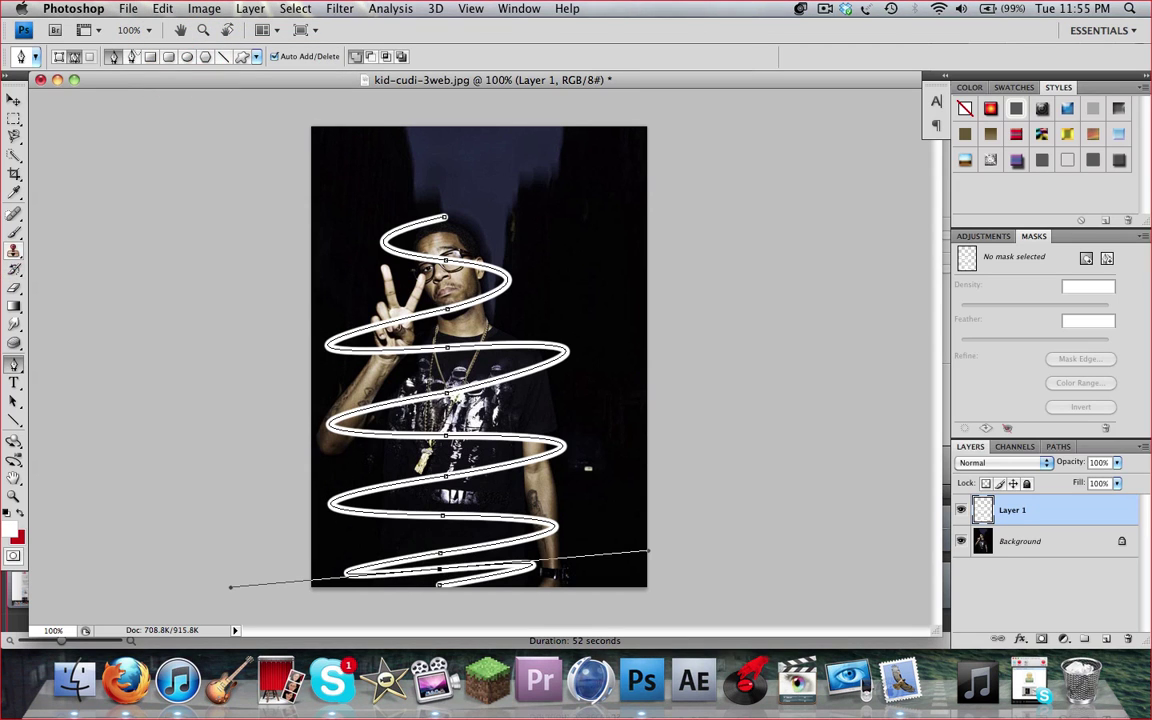
Change the brush Master Diameter to 6 px.
{"action": "left_click", "coordinate": [14, 231]}
{"action": "left_click", "coordinate": [102, 57]}
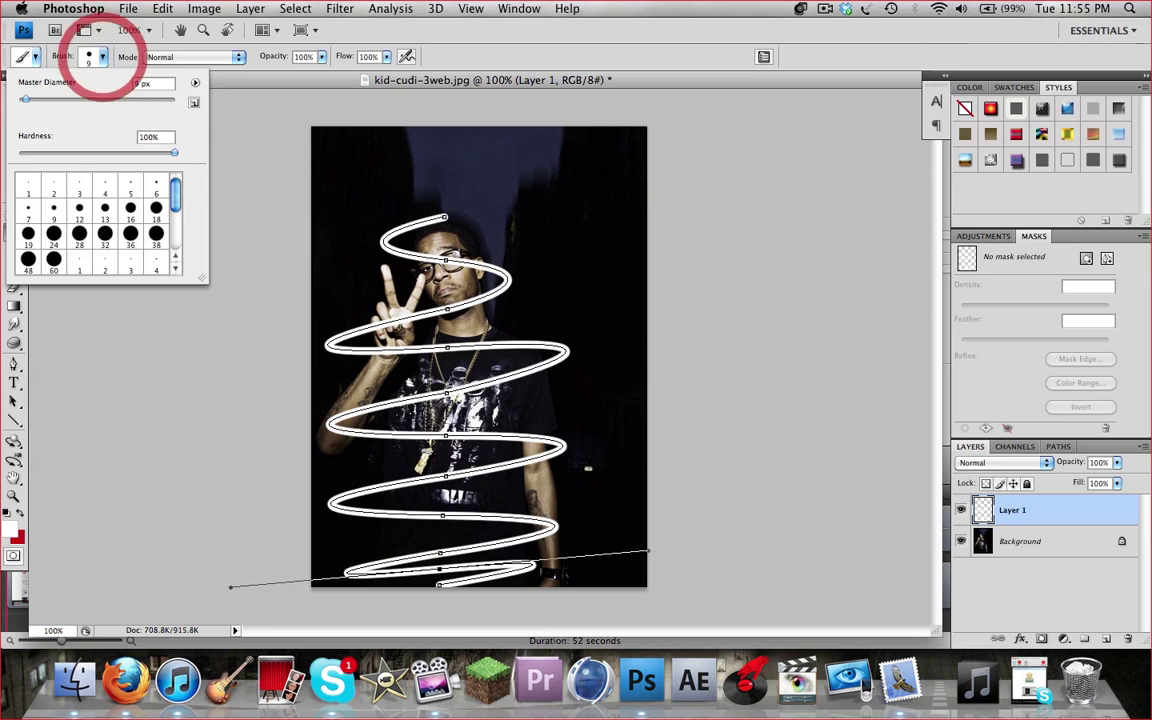
{"action": "left_click", "coordinate": [145, 82]}
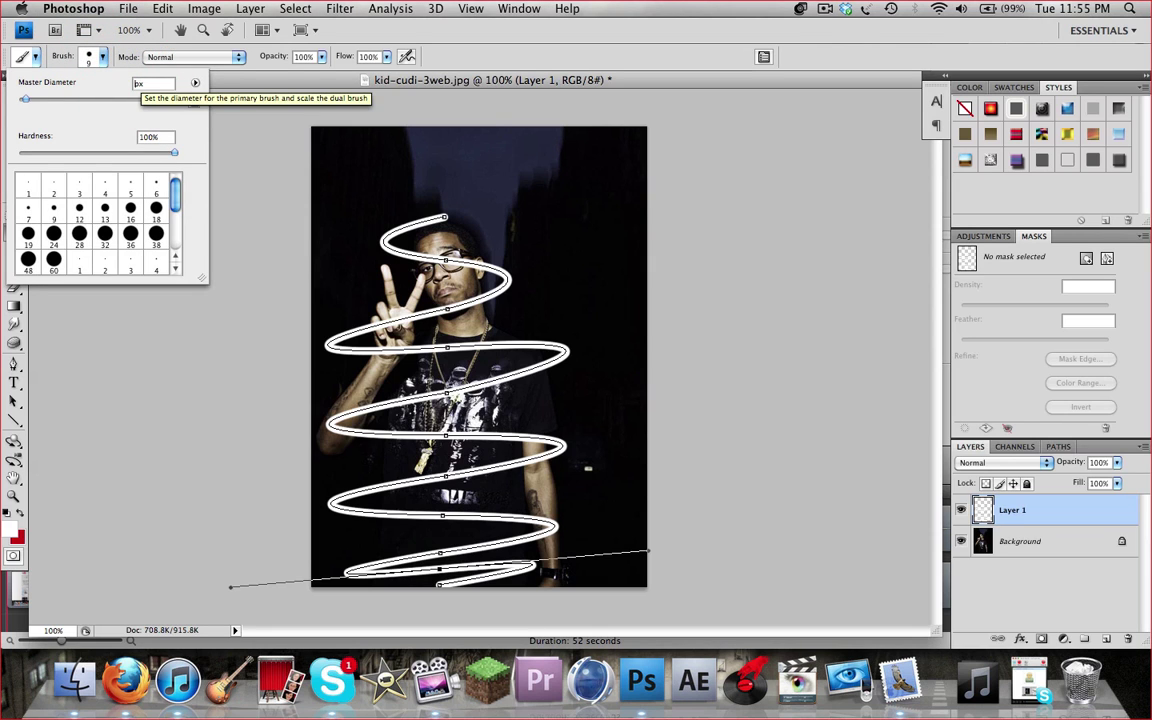
{"action": "type", "text": "6"}
{"action": "left_click", "coordinate": [210, 200]}
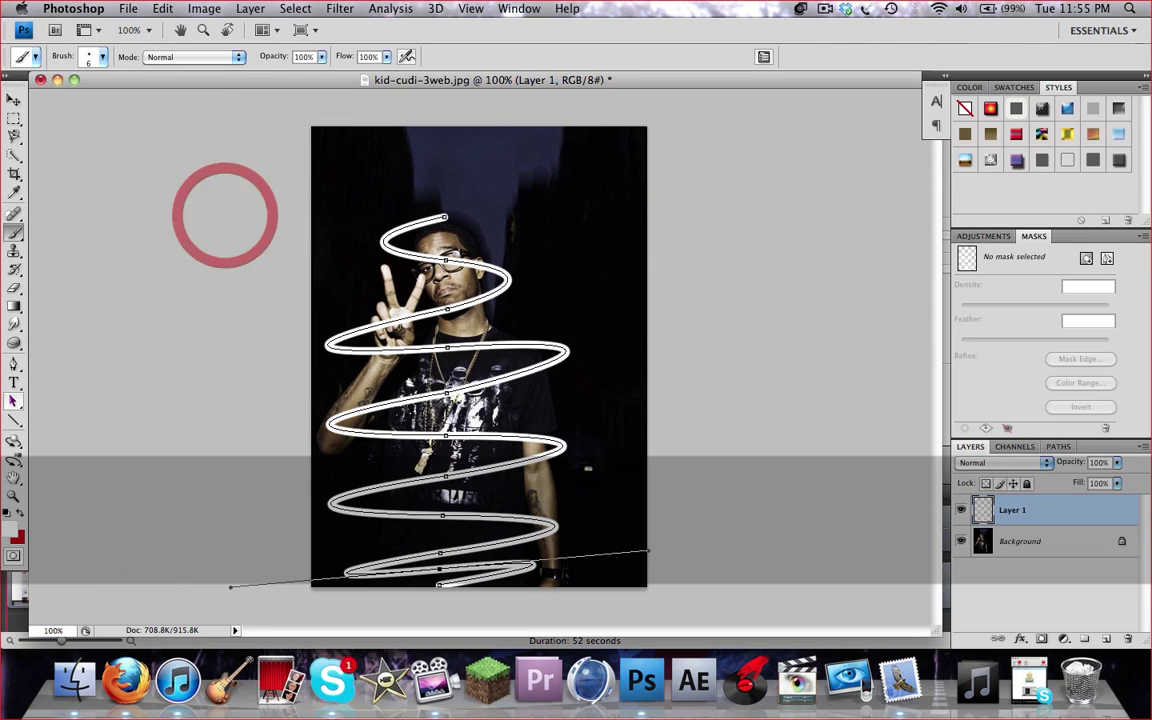
{"action": "key", "text": "p"}
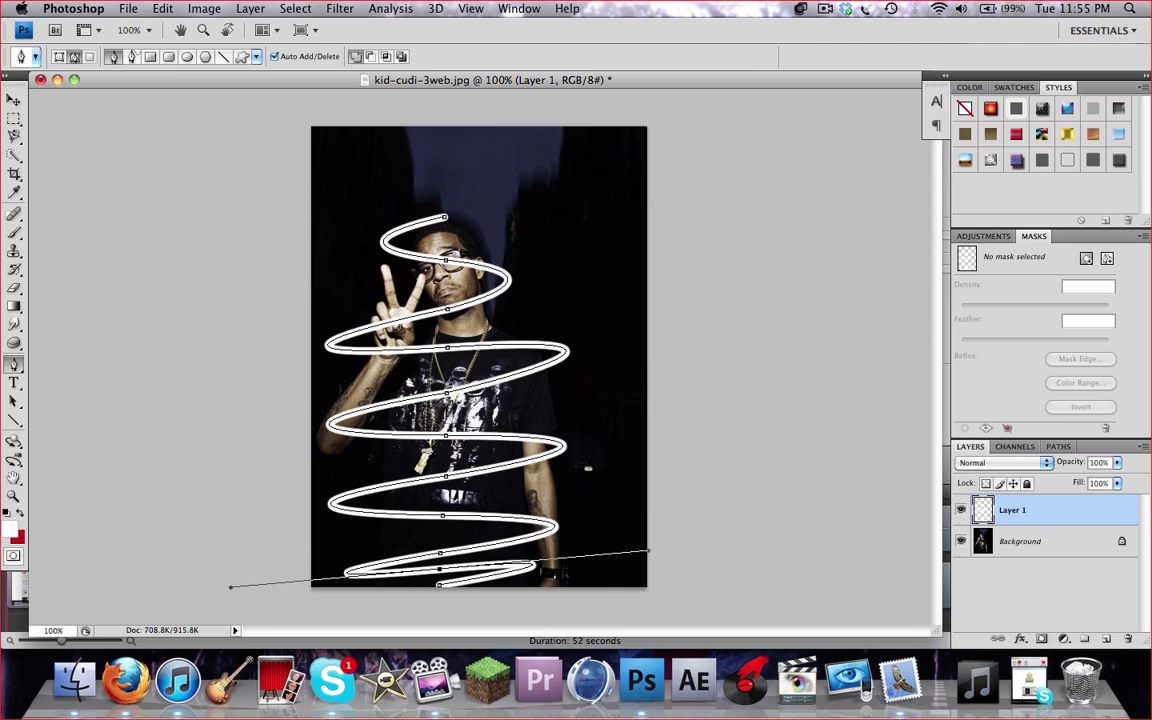
{"action": "right_click", "coordinate": [445, 308]}
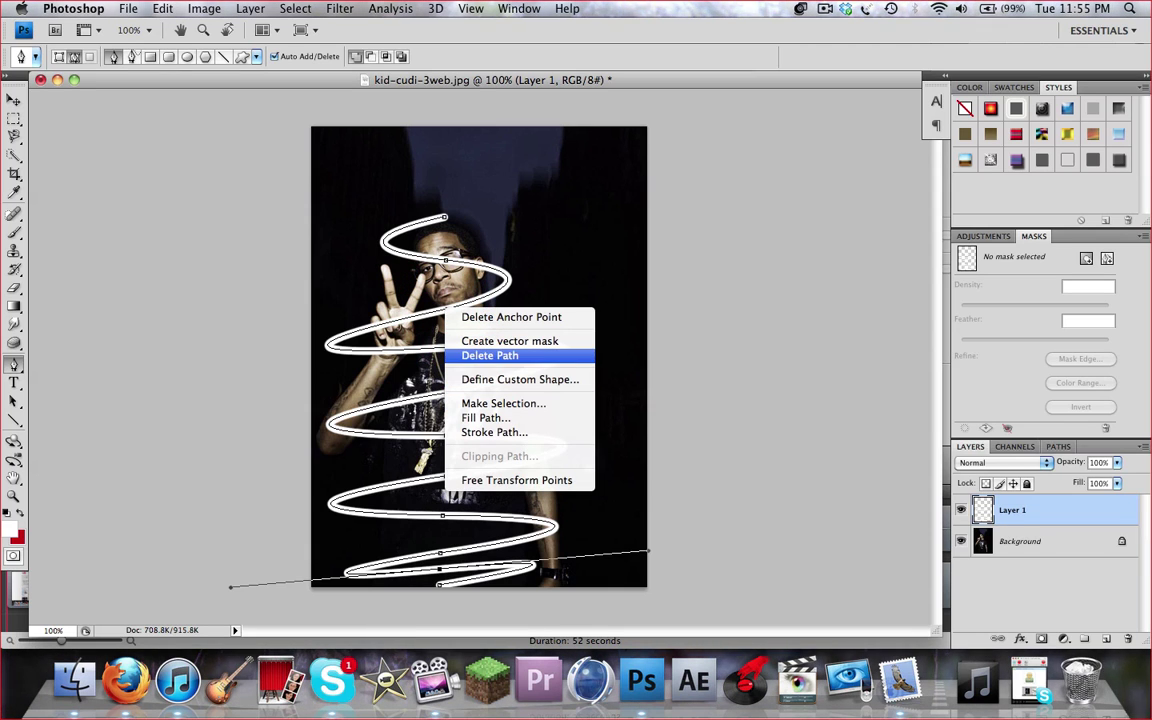
{"action": "left_click", "coordinate": [510, 431]}
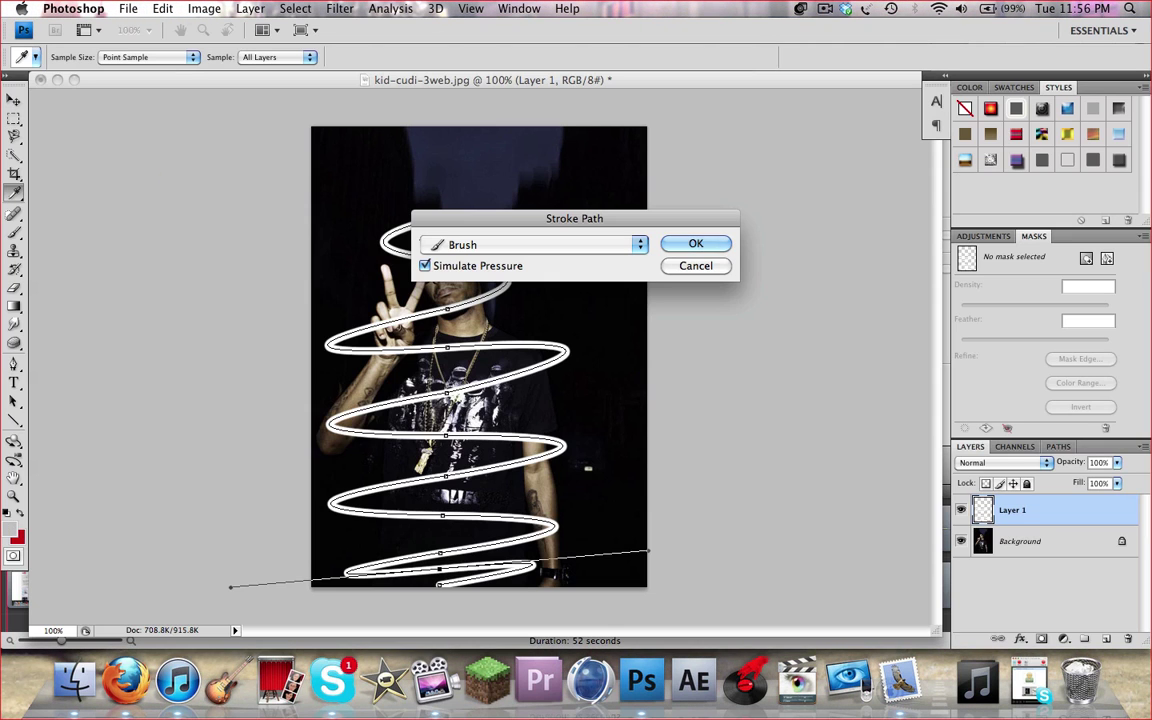
{"action": "left_click", "coordinate": [690, 266]}
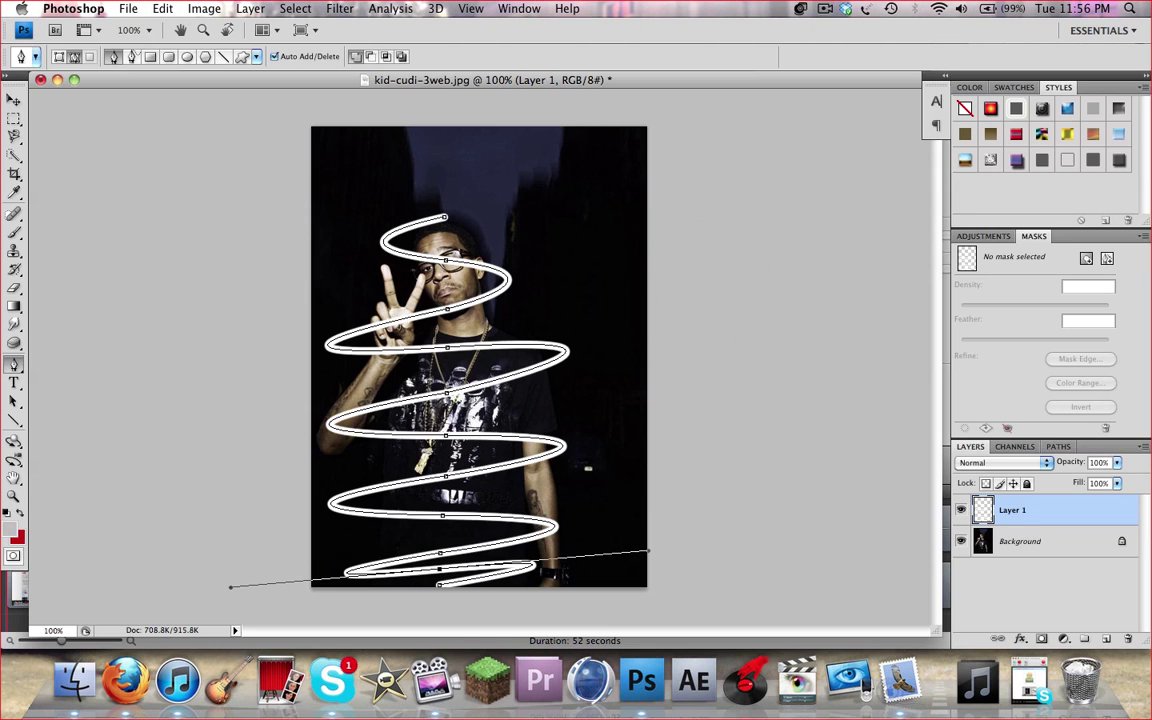
Undo and redo the brush stroke, then use Step Backward twice to clear the thick white stroke.
{"action": "left_click", "coordinate": [163, 8]}
{"action": "left_click", "coordinate": [207, 27]}
{"action": "left_click", "coordinate": [204, 8]}
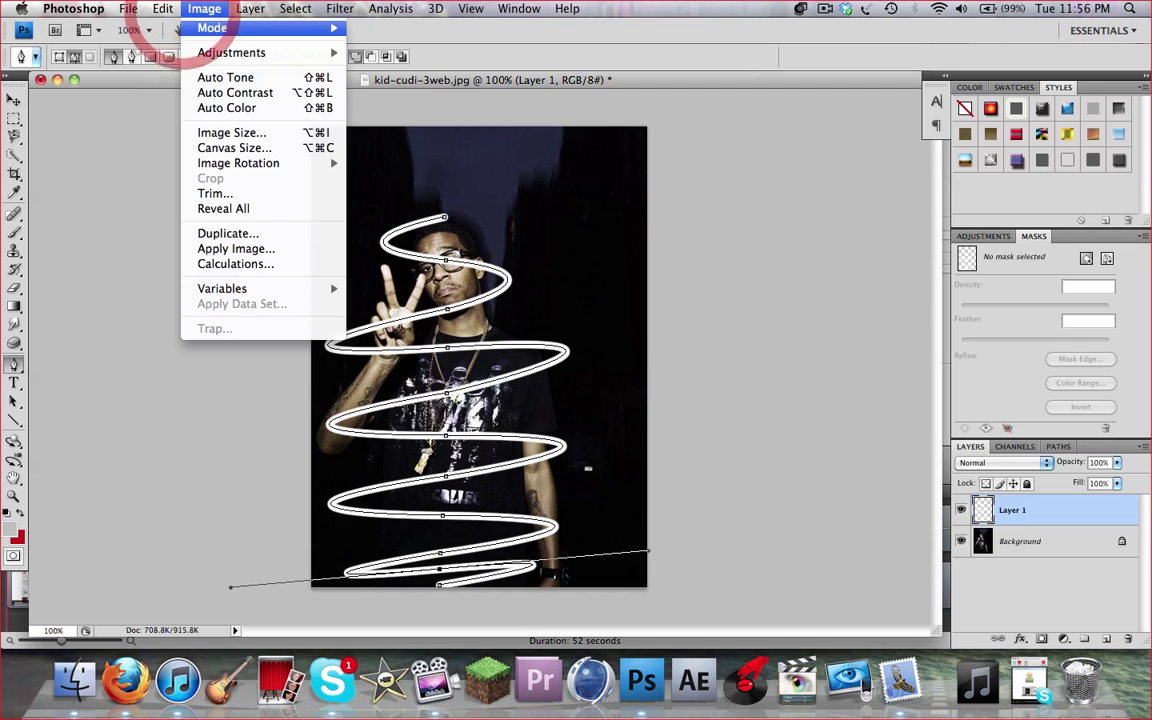
{"action": "left_click", "coordinate": [163, 8]}
{"action": "left_click", "coordinate": [190, 28]}
{"action": "left_click", "coordinate": [163, 8]}
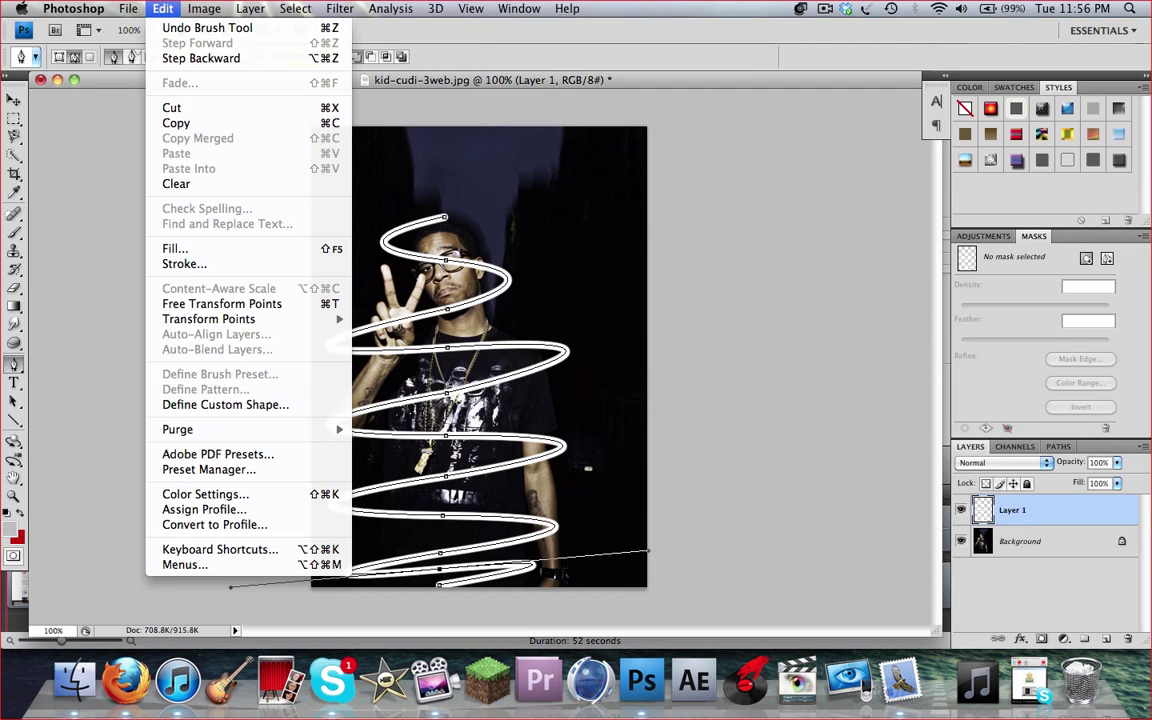
{"action": "left_click", "coordinate": [190, 58]}
{"action": "left_click", "coordinate": [163, 8]}
{"action": "left_click", "coordinate": [190, 58]}
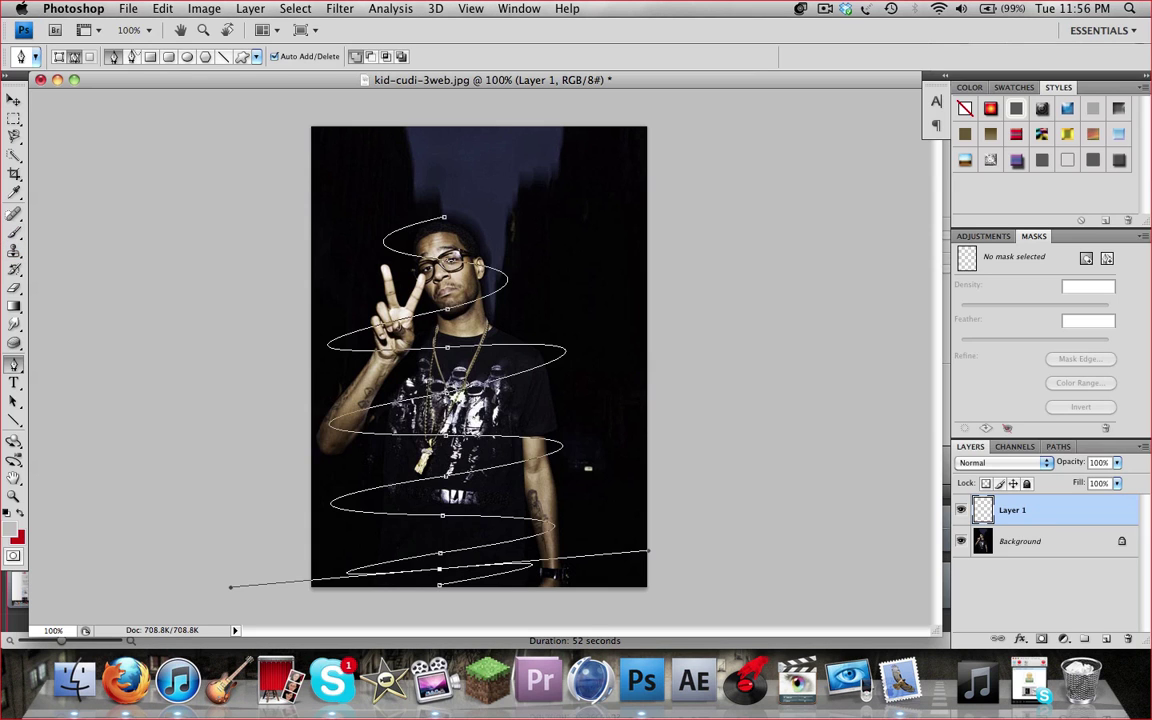
Stroke the spiral path with the brush, then cut away the work path with Cmd+X.
{"action": "right_click", "coordinate": [451, 346]}
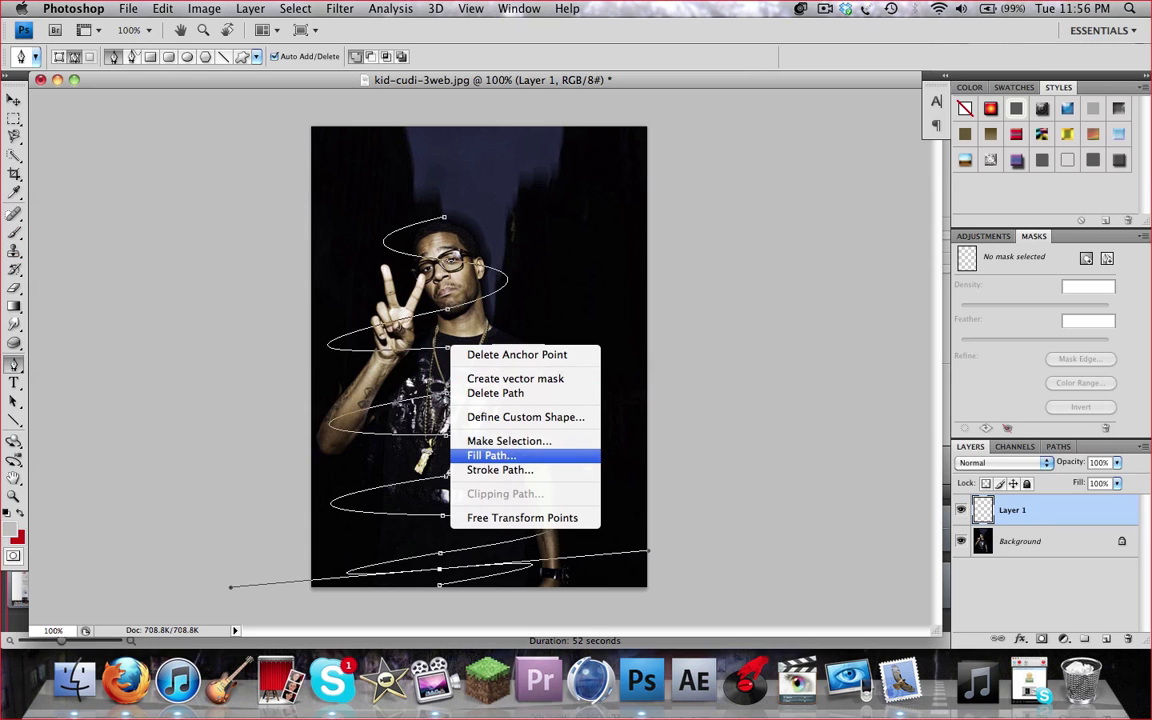
{"action": "left_click", "coordinate": [500, 469]}
{"action": "left_click", "coordinate": [693, 245]}
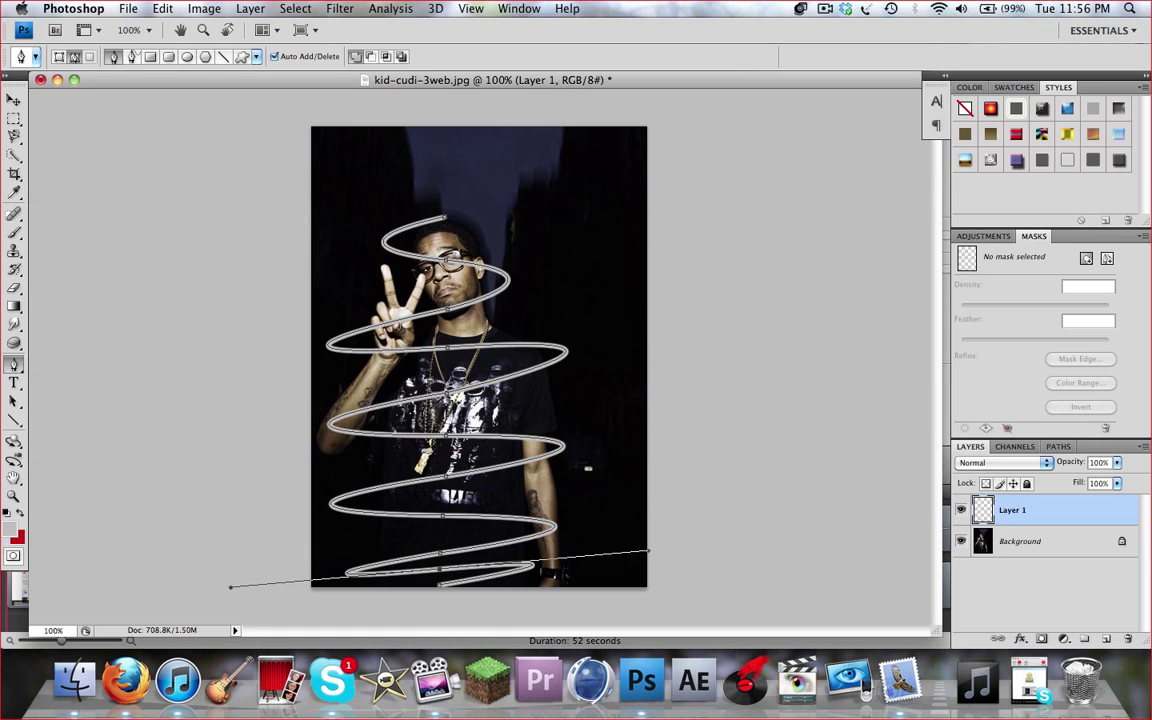
{"action": "key", "text": "super+x"}
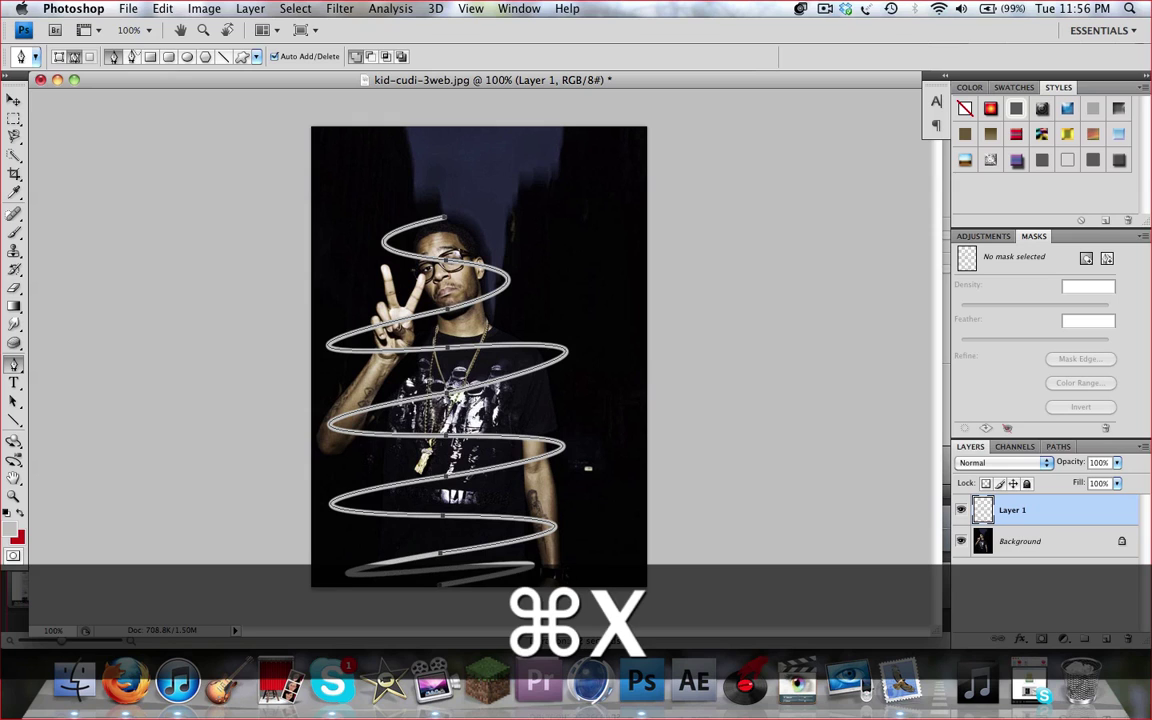
{"action": "key", "text": "super+x"}
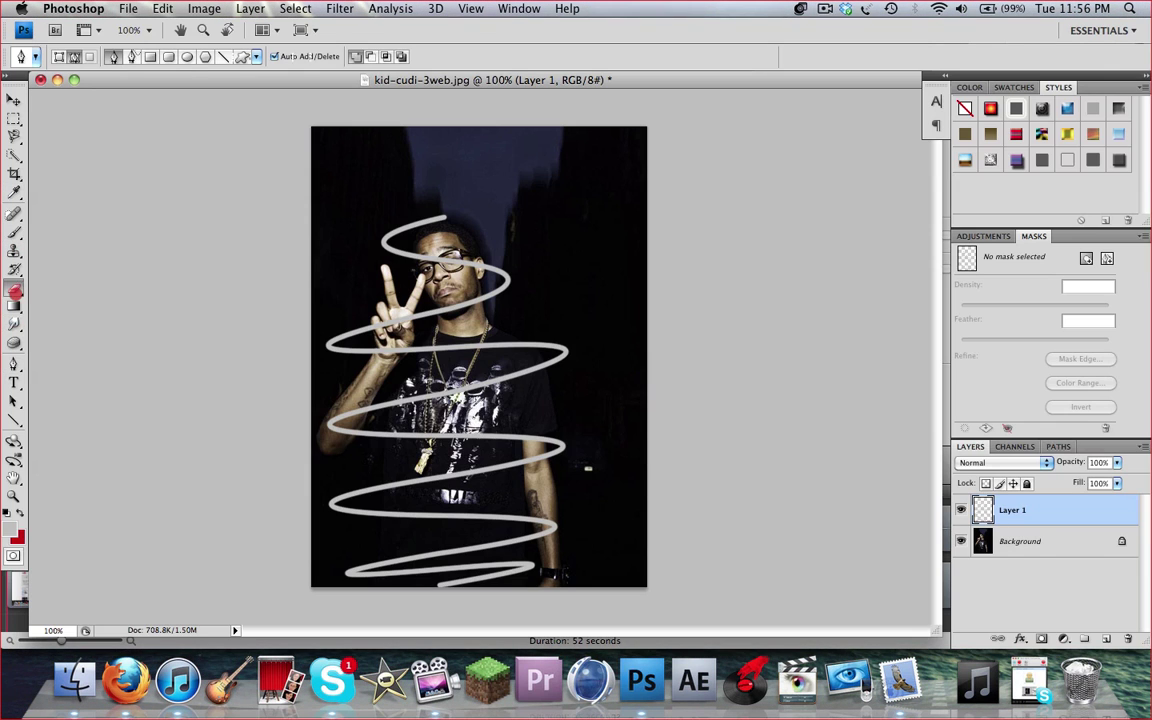
Zoom in and erase the white spiral where it crosses the glasses and face.
{"action": "left_click", "coordinate": [14, 288]}
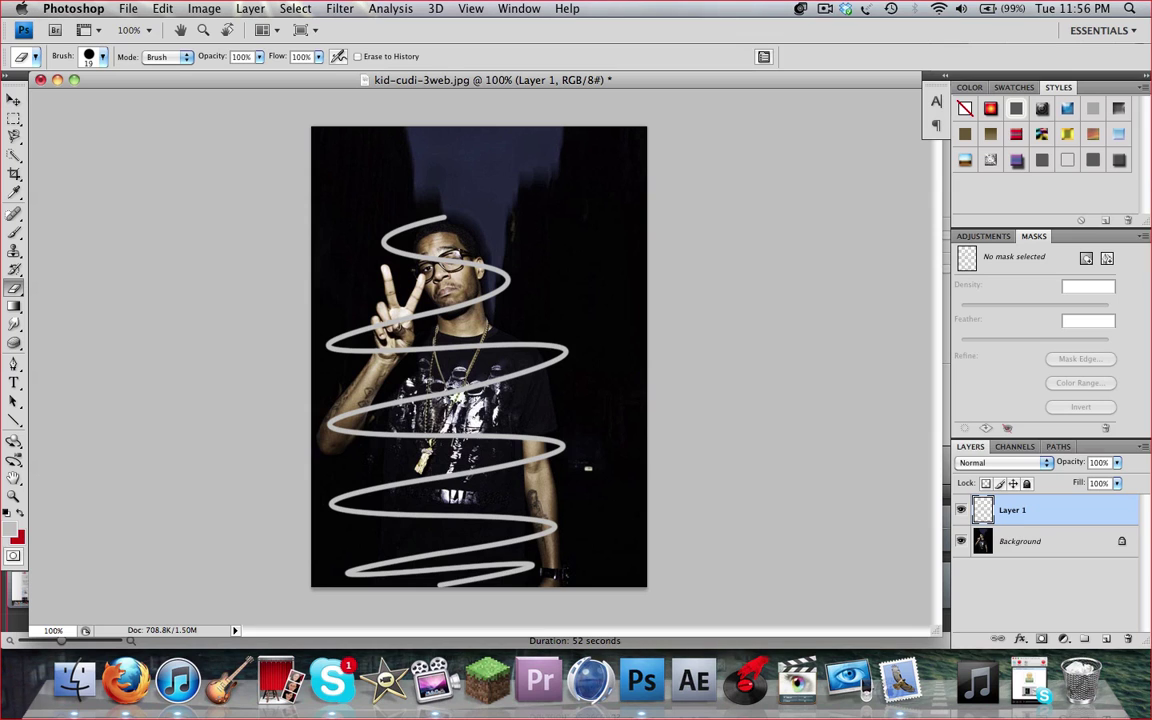
{"action": "scroll", "coordinate": [479, 356], "scroll_direction": "up", "scroll_amount": 1}
{"action": "scroll", "coordinate": [479, 356], "scroll_direction": "up", "scroll_amount": 2}
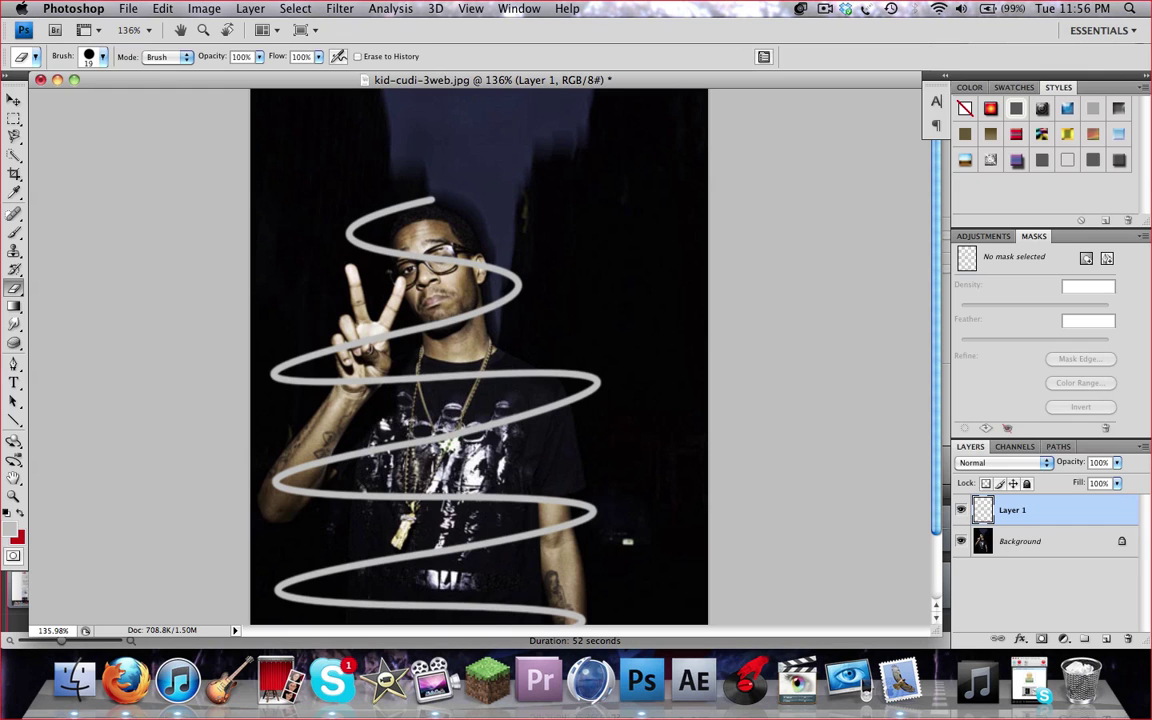
{"action": "left_click_drag", "start_coordinate": [405, 255], "coordinate": [445, 263]}
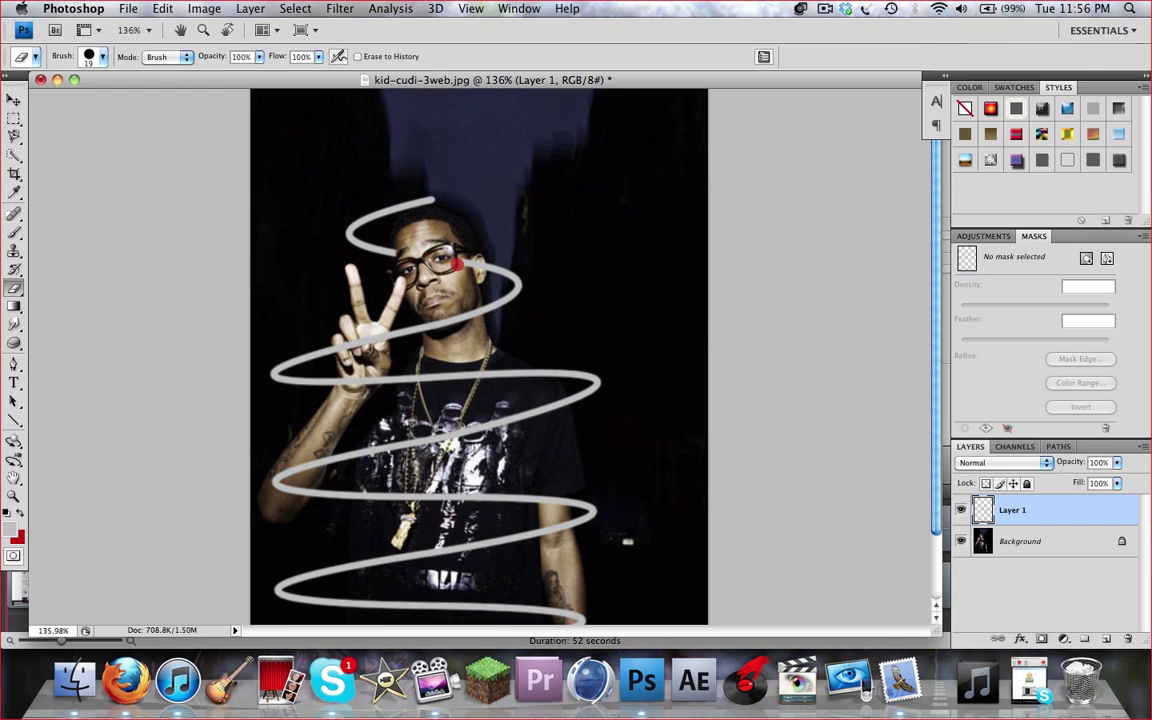
{"action": "left_click", "coordinate": [465, 265]}
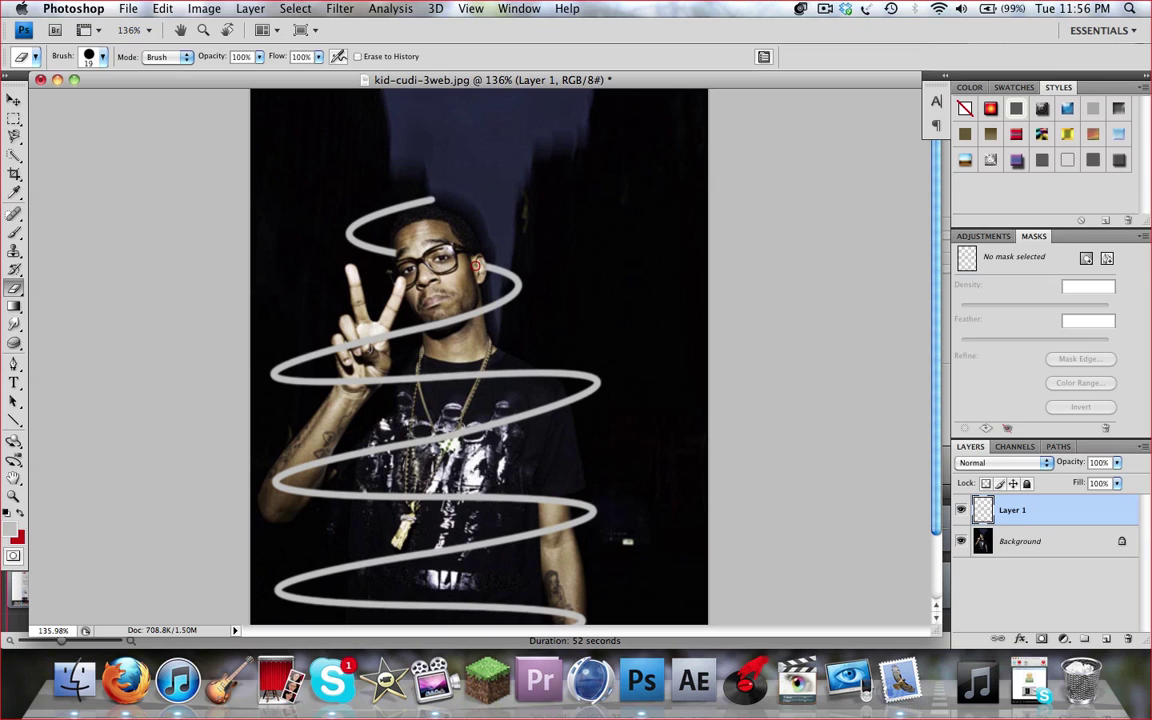
{"action": "left_click_drag", "start_coordinate": [400, 253], "coordinate": [362, 227]}
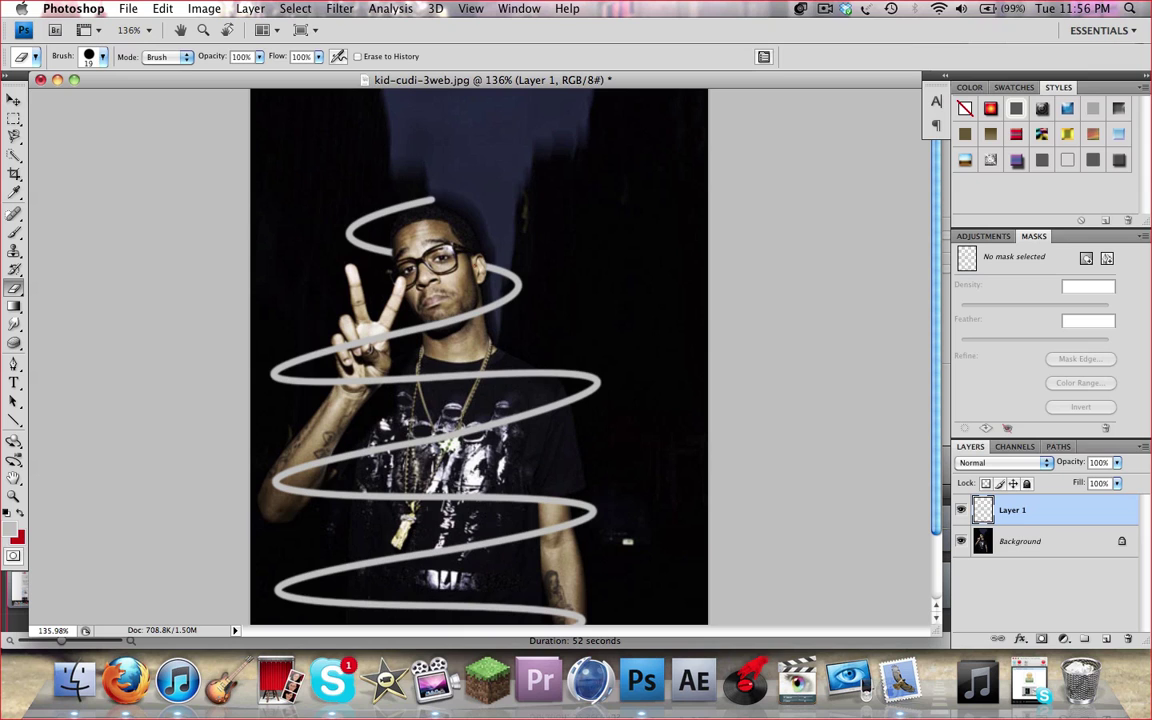
{"action": "left_click", "coordinate": [427, 243]}
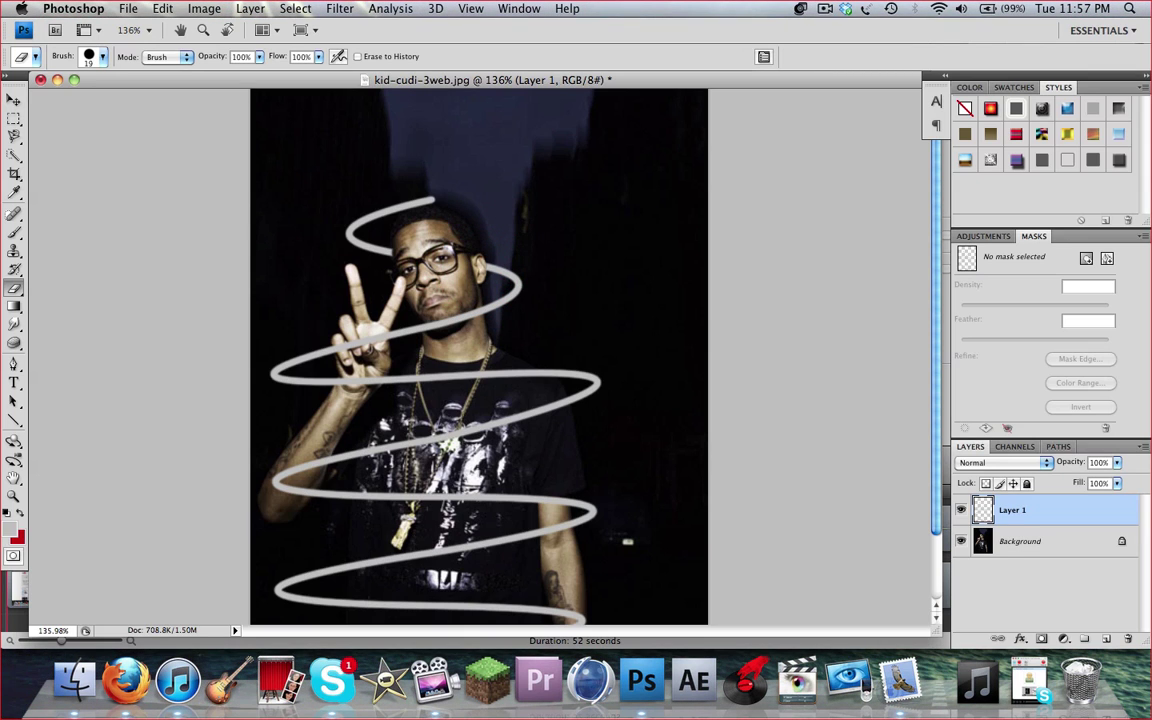
Erase the spiral segments beside the raised hand, across the torso and across the lower body.
{"action": "left_click_drag", "start_coordinate": [366, 382], "coordinate": [372, 378]}
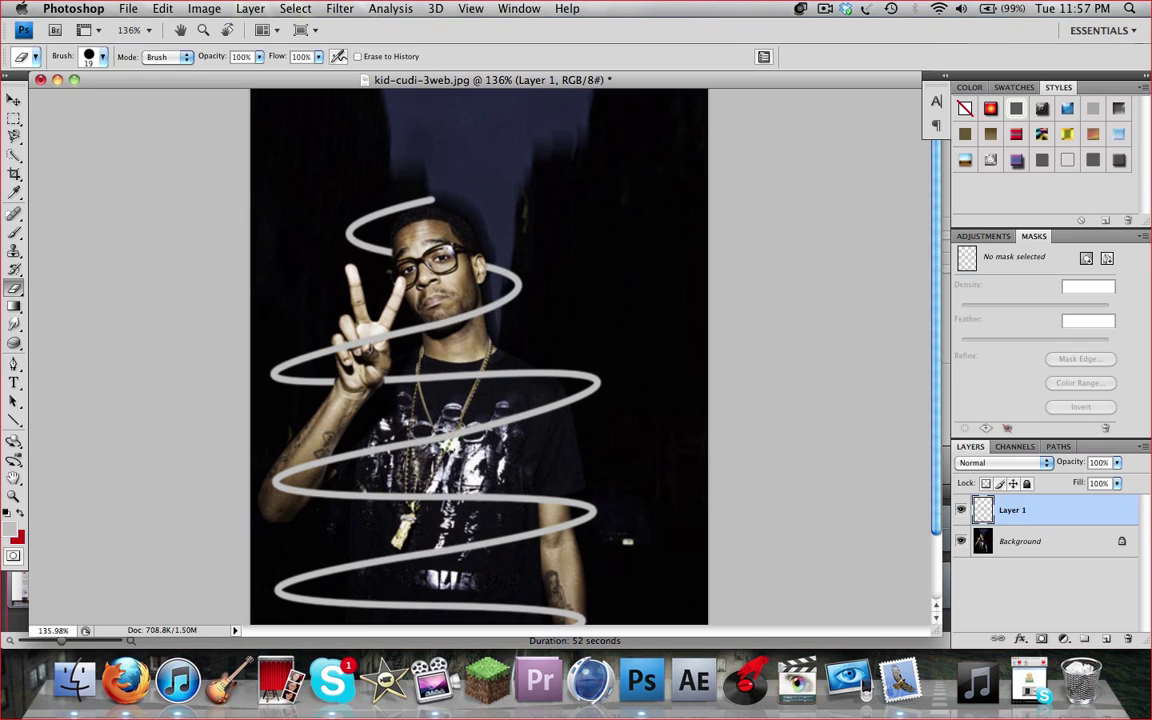
{"action": "left_click_drag", "start_coordinate": [388, 383], "coordinate": [526, 378]}
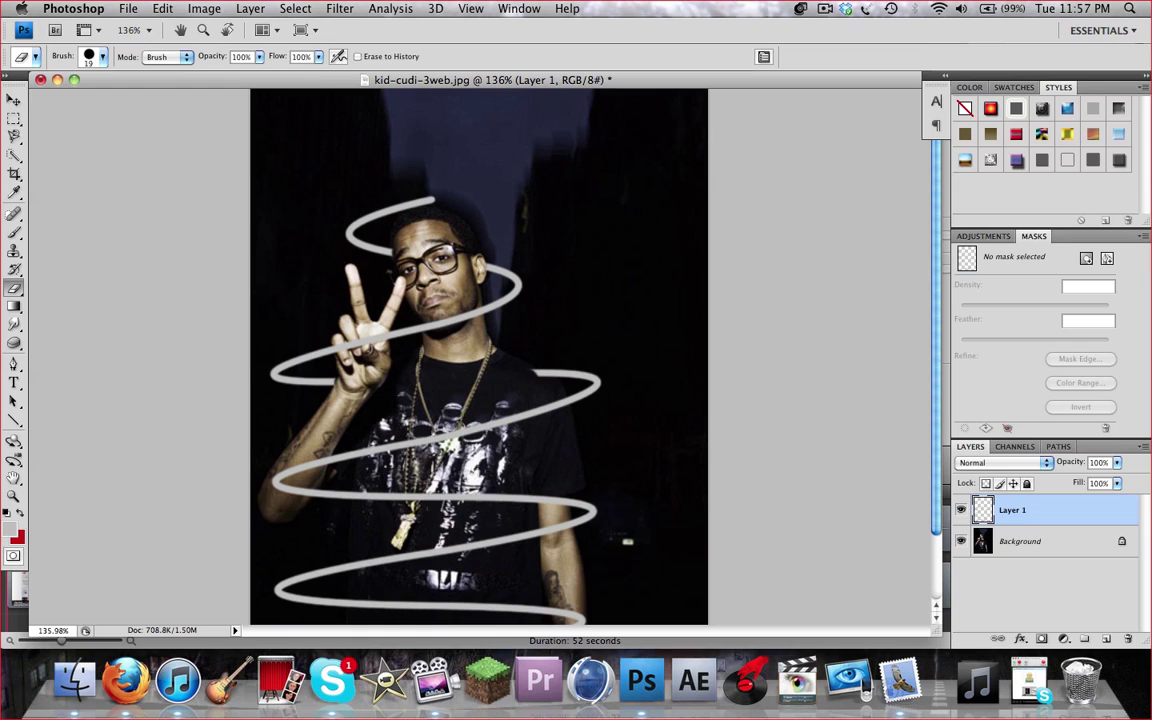
{"action": "left_click", "coordinate": [524, 375]}
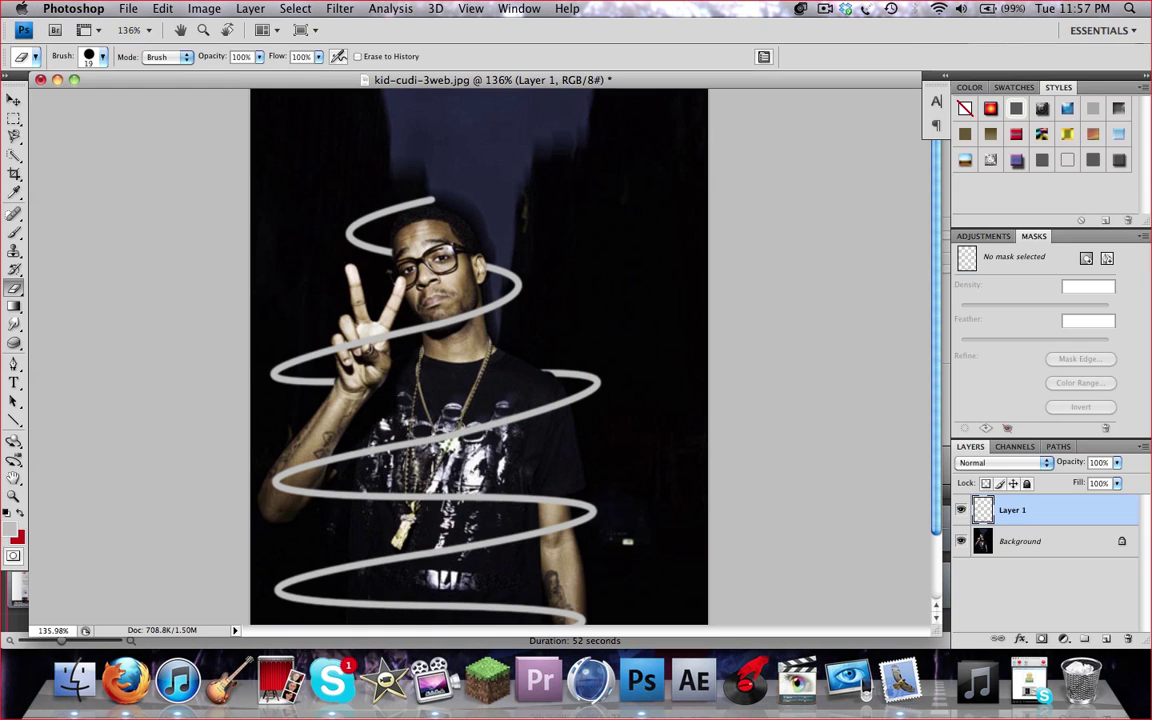
{"action": "left_click", "coordinate": [347, 495]}
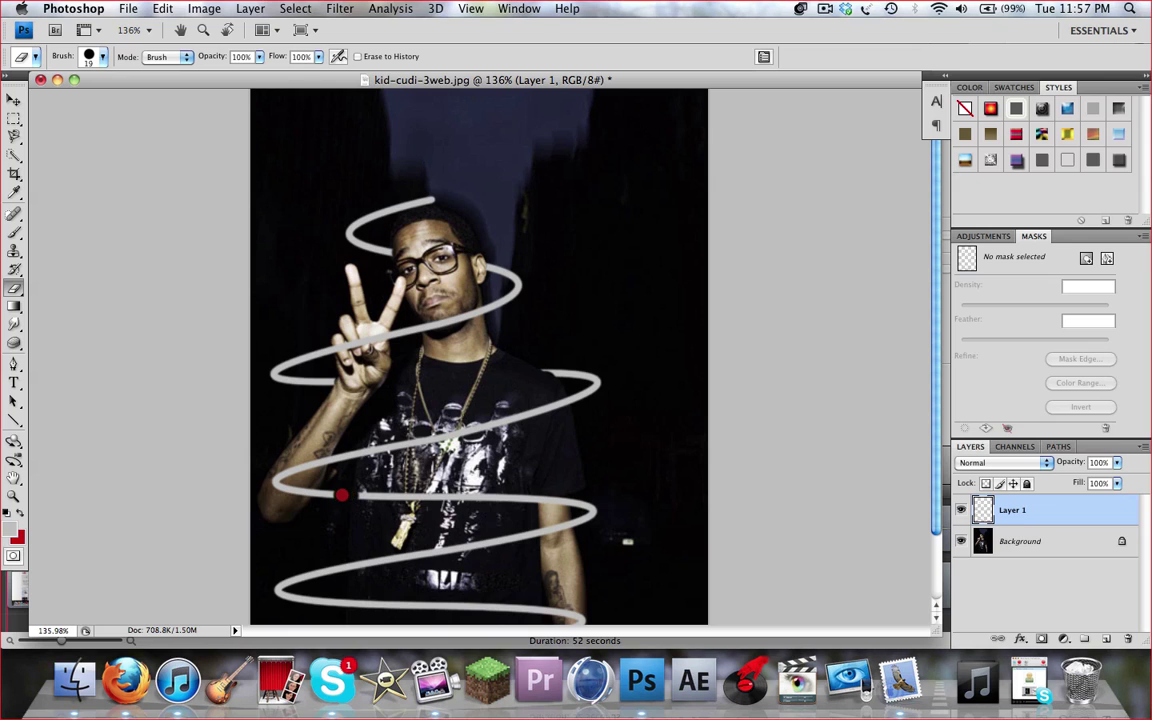
{"action": "left_click_drag", "start_coordinate": [341, 494], "coordinate": [545, 499]}
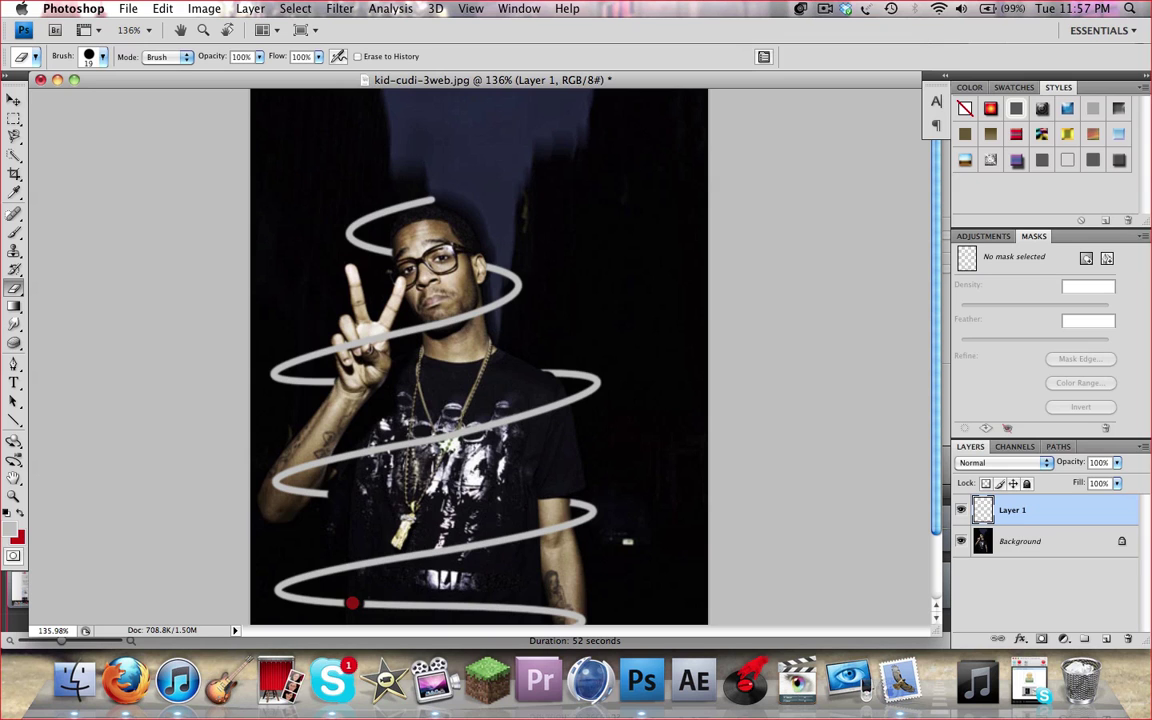
{"action": "mouse_move", "coordinate": [352, 603]}
{"action": "left_mouse_down"}
{"action": "mouse_move", "coordinate": [449, 601]}
{"action": "mouse_move", "coordinate": [421, 606]}
{"action": "mouse_move", "coordinate": [461, 614]}
{"action": "mouse_move", "coordinate": [430, 604]}
{"action": "mouse_move", "coordinate": [464, 597]}
{"action": "mouse_move", "coordinate": [567, 617]}
{"action": "left_mouse_up"}
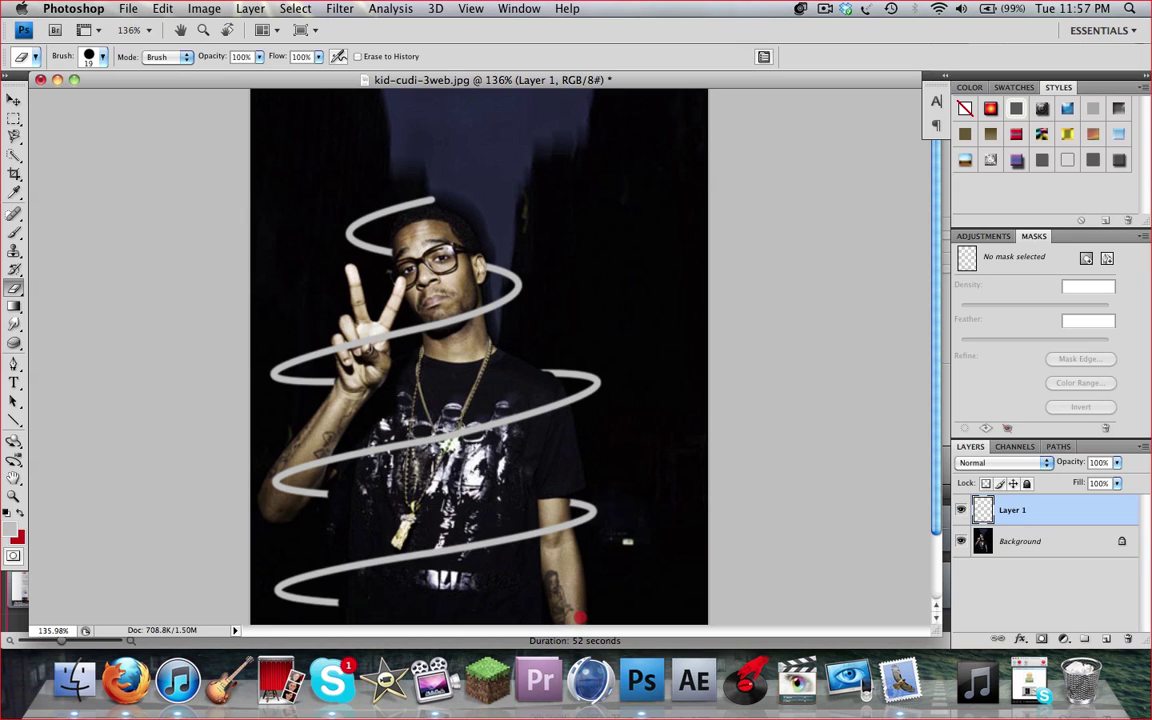
Undo the last erase, then re-erase the lowest loops across the waist and lower body.
{"action": "scroll", "coordinate": [553, 591], "scroll_direction": "down", "scroll_amount": 3}
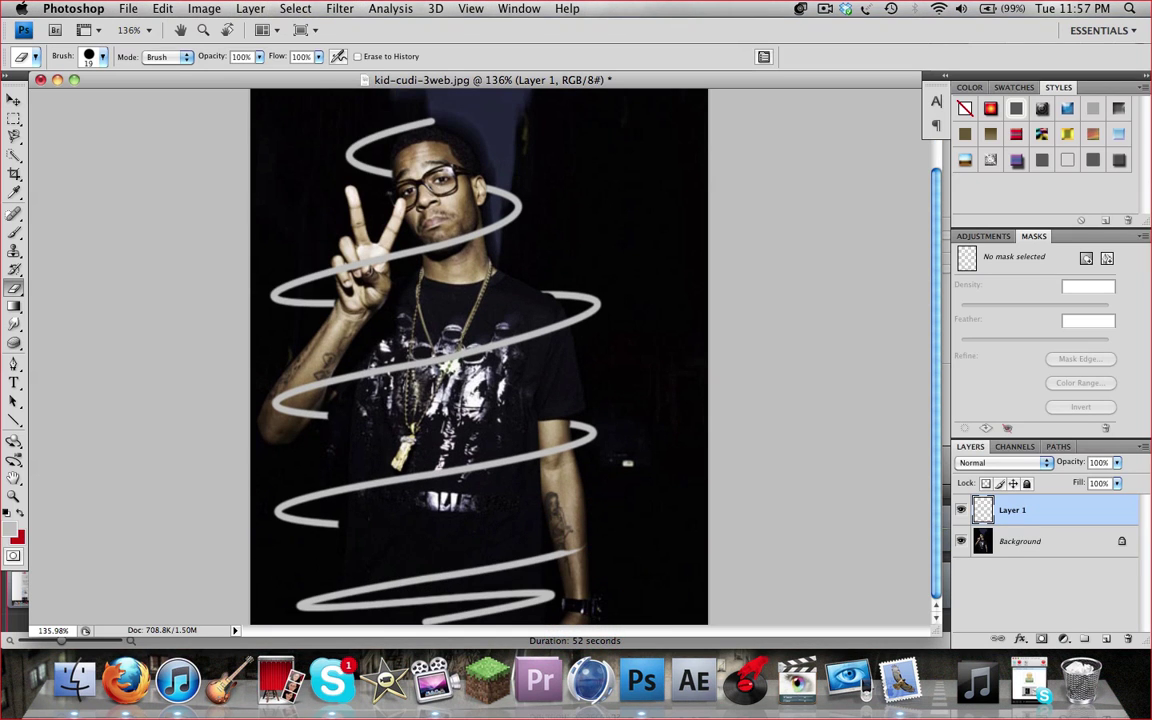
{"action": "left_click", "coordinate": [162, 8]}
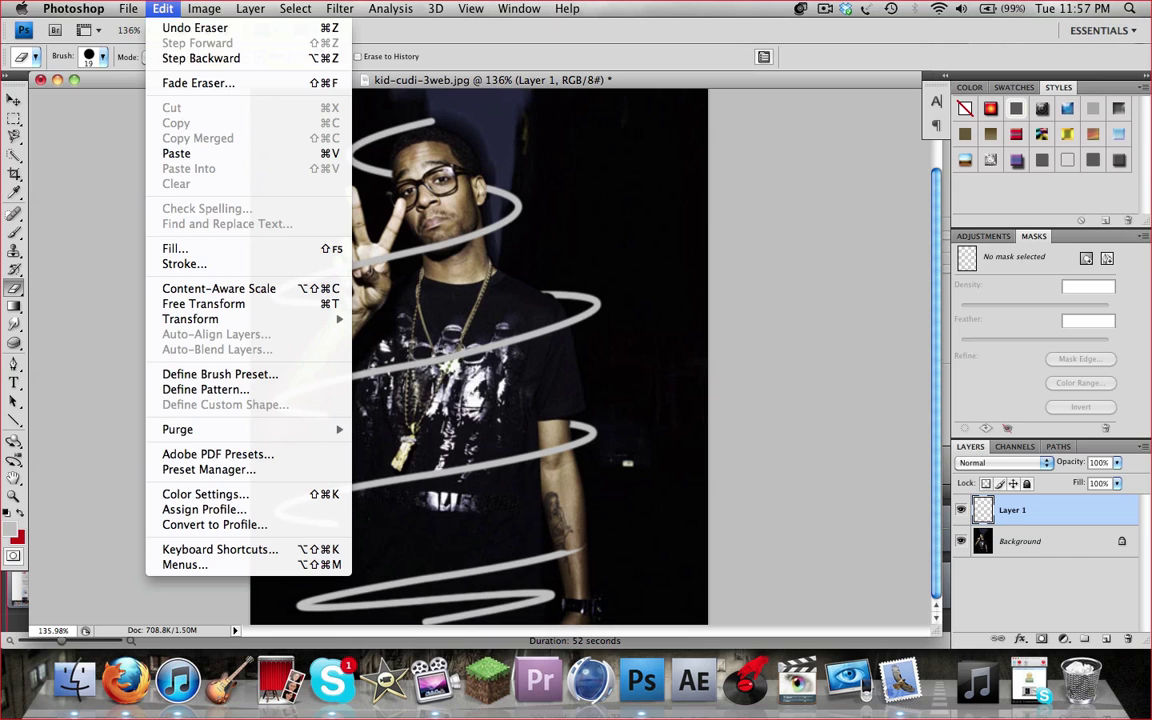
{"action": "left_click", "coordinate": [188, 28]}
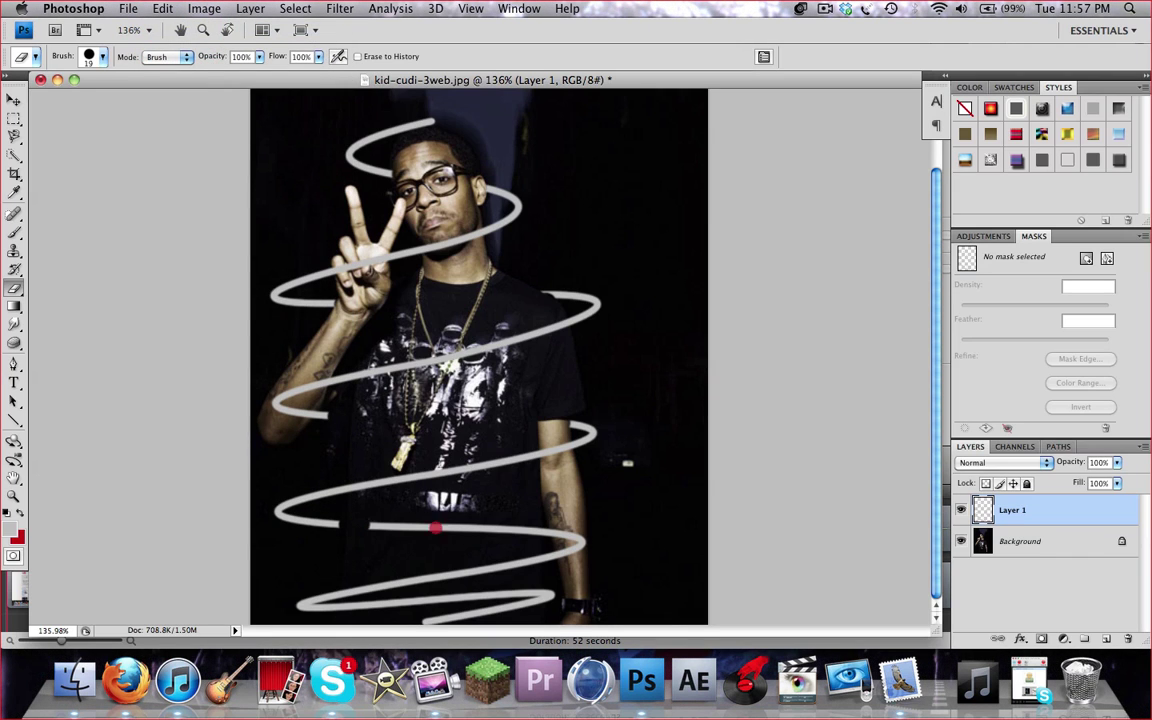
{"action": "left_click_drag", "start_coordinate": [435, 528], "coordinate": [556, 536]}
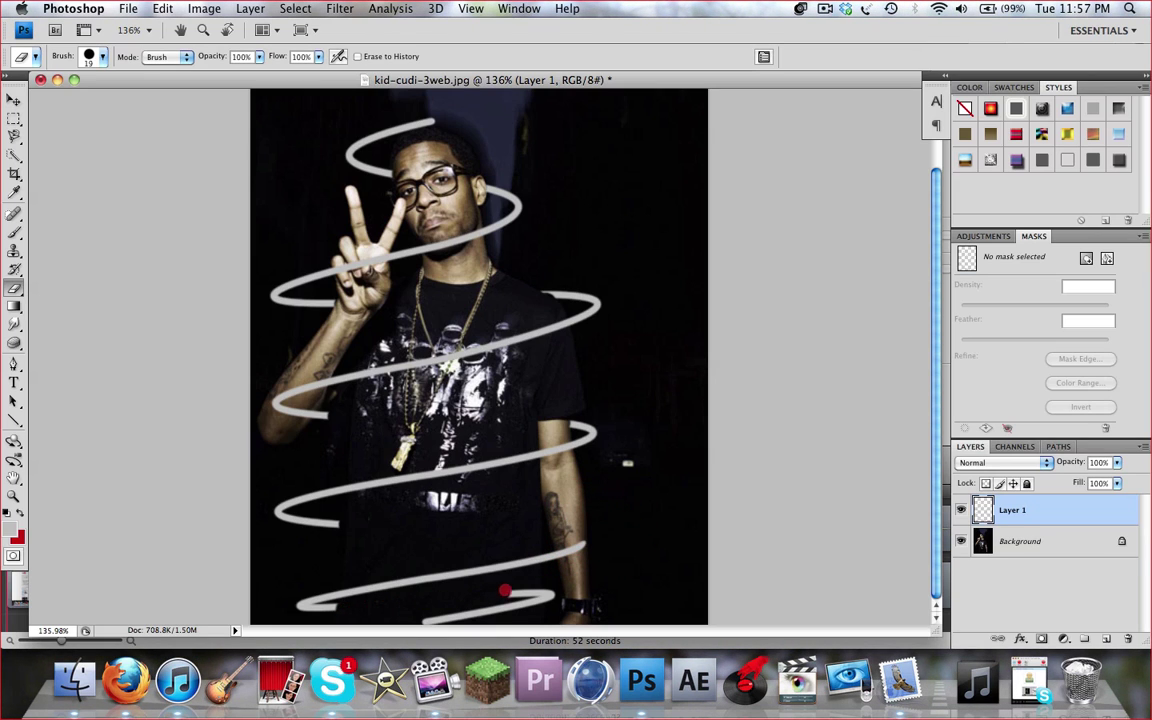
{"action": "left_click", "coordinate": [545, 580]}
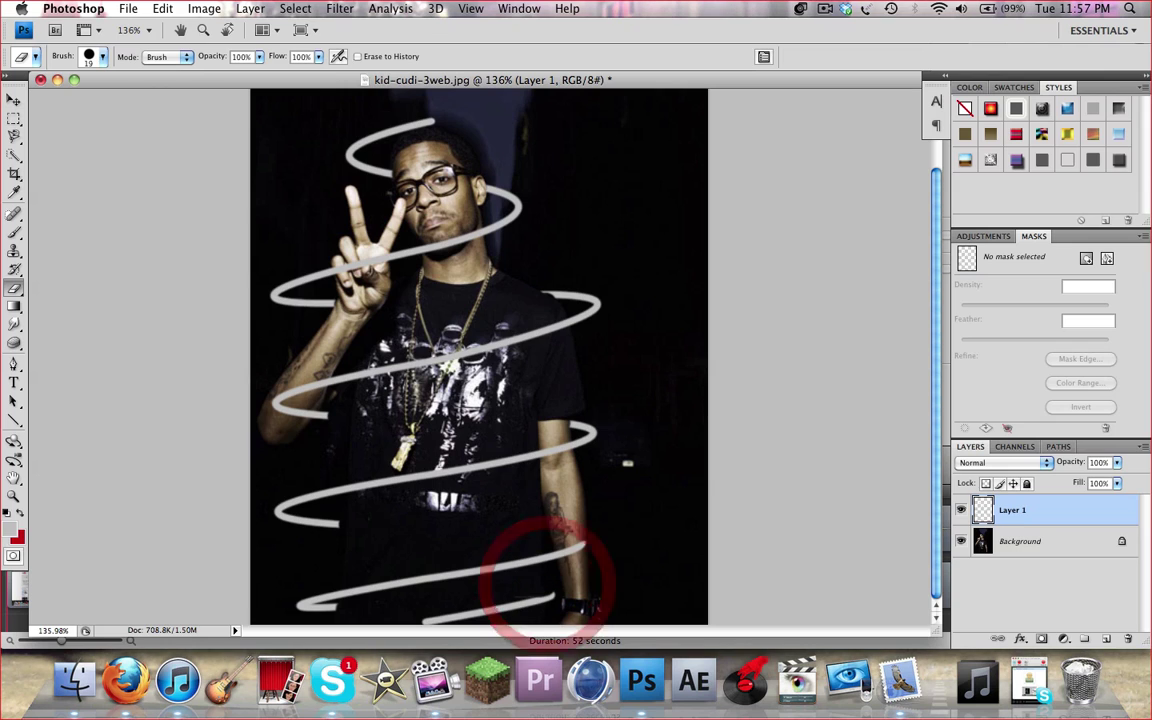